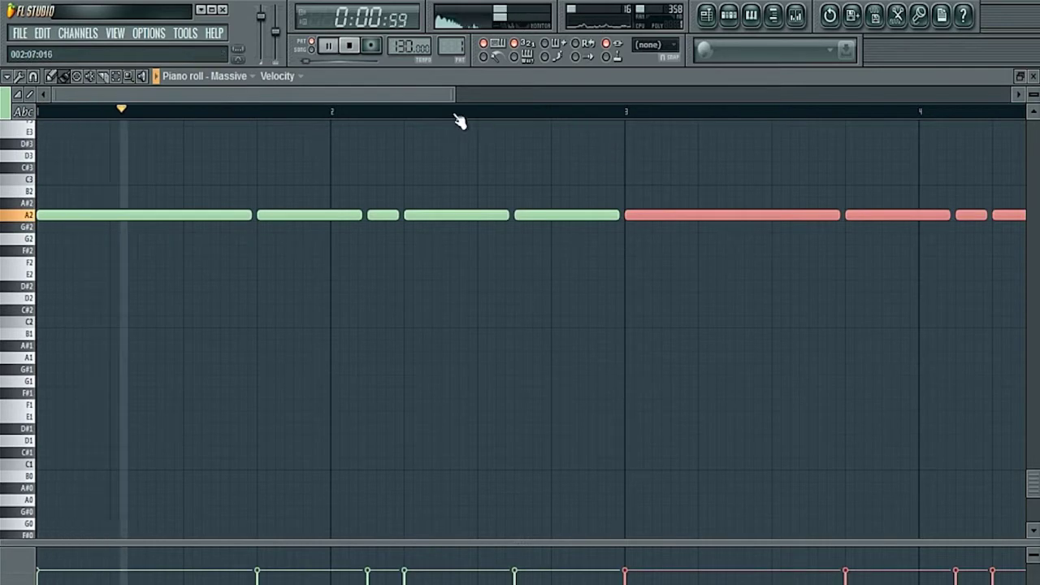
Open the Massive synth, set OSC1's pitch to -12.00 and lower its Amp to the minimum.
{"action": "left_click_drag", "start_coordinate": [457, 95], "coordinate": [630, 95]}
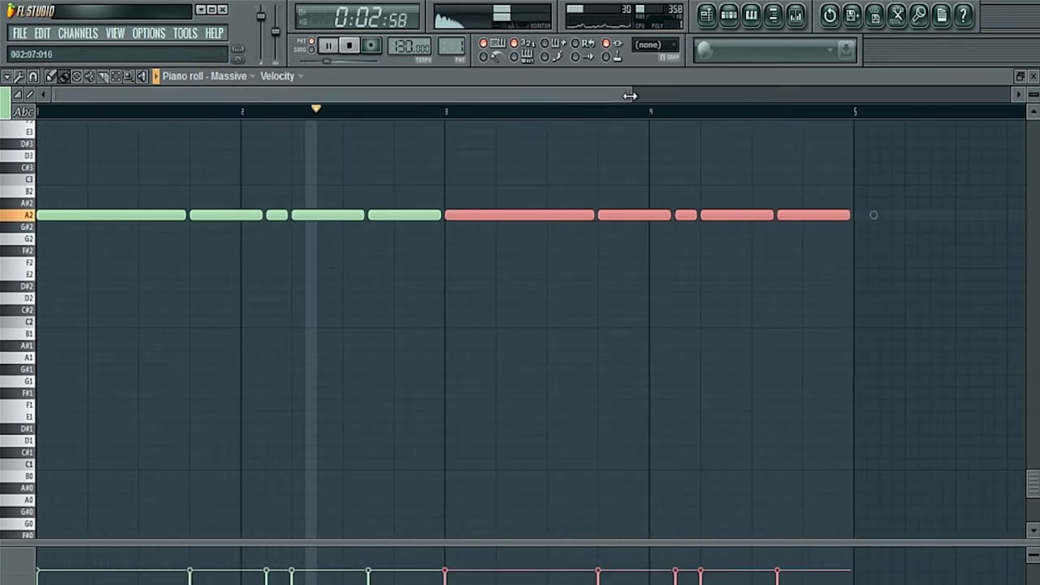
{"action": "key", "text": "space"}
{"action": "left_click", "coordinate": [729, 15]}
{"action": "left_click", "coordinate": [405, 157]}
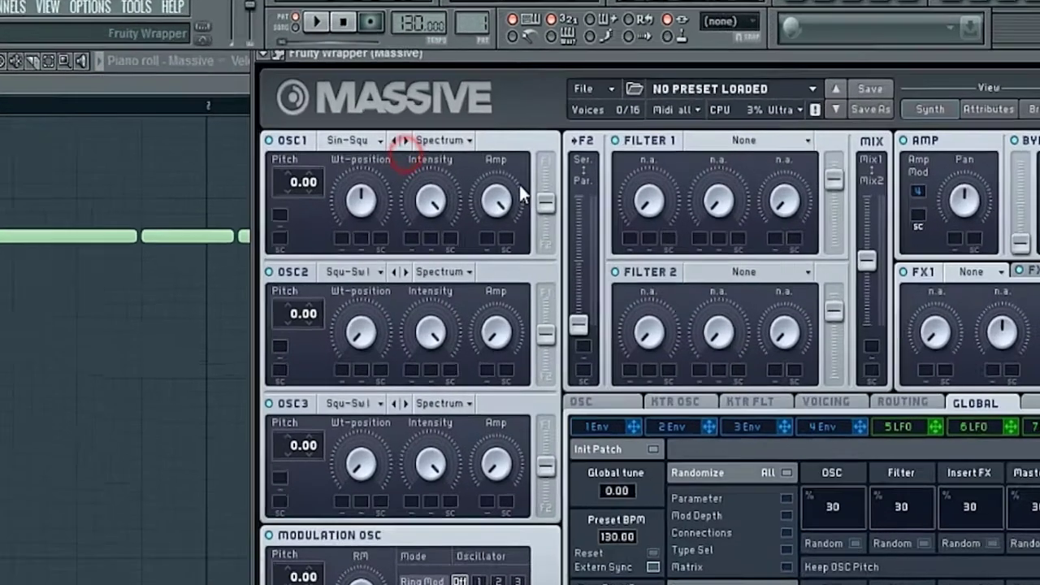
{"action": "left_click_drag", "start_coordinate": [289, 231], "coordinate": [292, 253]}
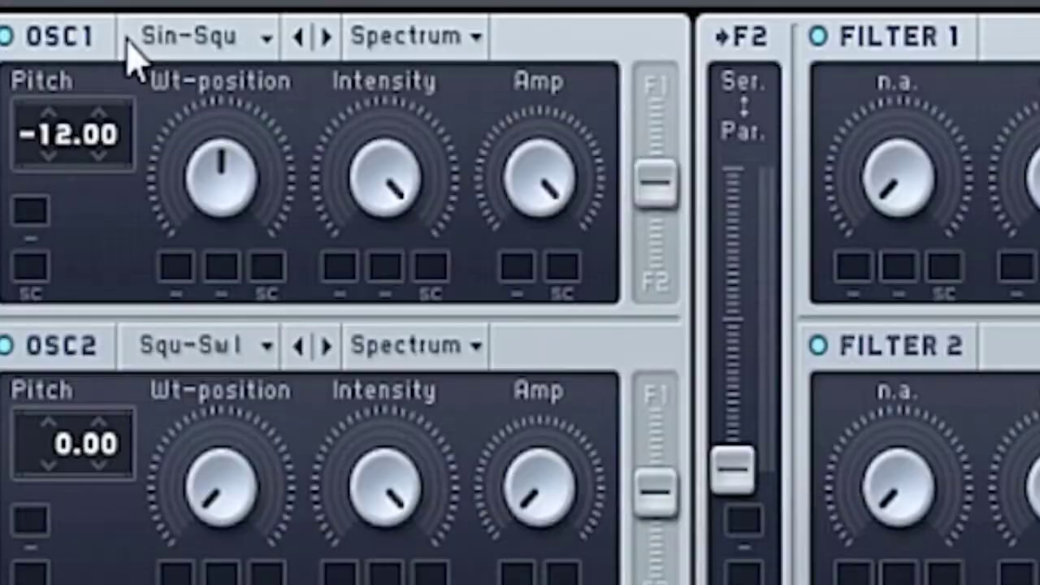
{"action": "left_click_drag", "start_coordinate": [553, 194], "coordinate": [552, 155]}
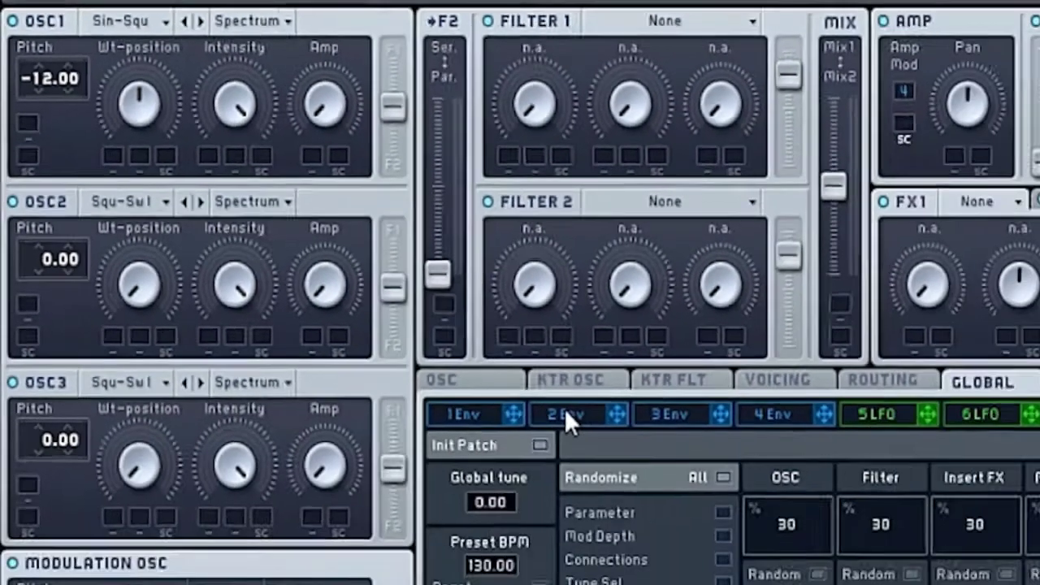
Assign envelope 2 to OSC1's Amp and shape it with minimum attack and release, a longer decay and a decay level slightly below half.
{"action": "left_click", "coordinate": [564, 408]}
{"action": "left_click_drag", "start_coordinate": [529, 343], "coordinate": [263, 130]}
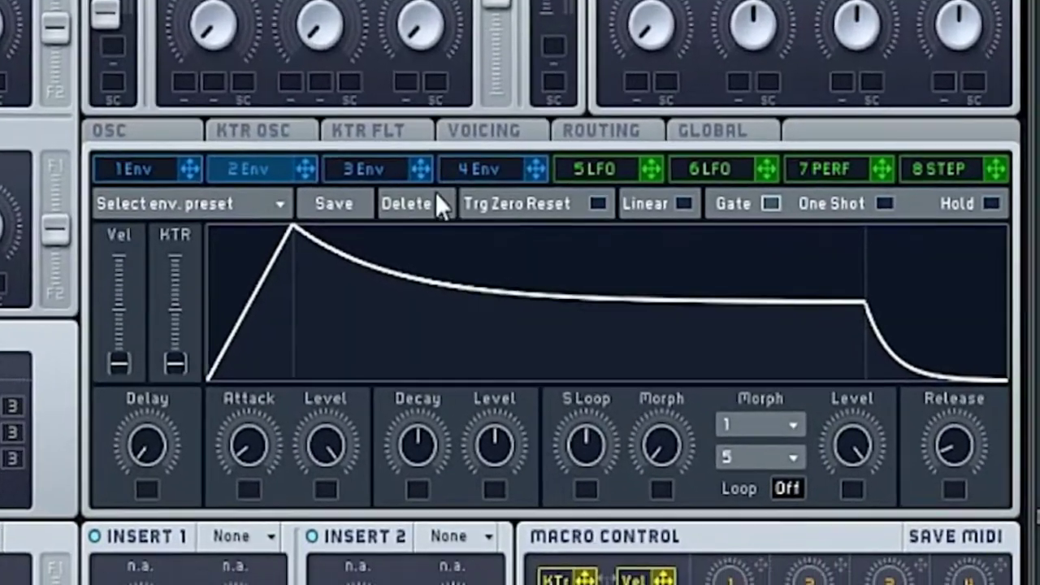
{"action": "mouse_move", "coordinate": [498, 442]}
{"action": "left_mouse_down"}
{"action": "mouse_move", "coordinate": [496, 353]}
{"action": "mouse_move", "coordinate": [495, 386]}
{"action": "left_mouse_up"}
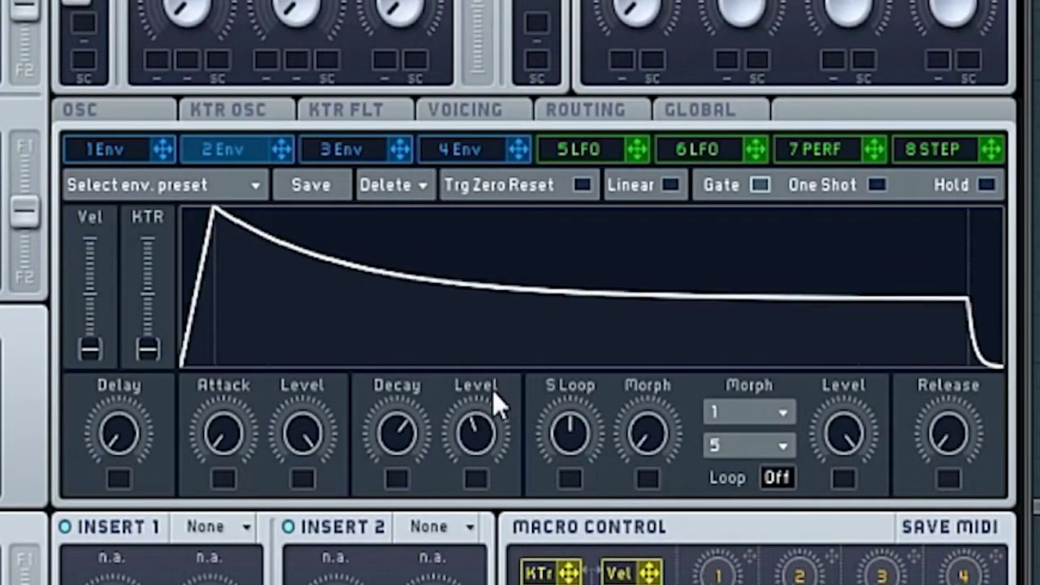
{"action": "left_click_drag", "start_coordinate": [485, 427], "coordinate": [489, 435]}
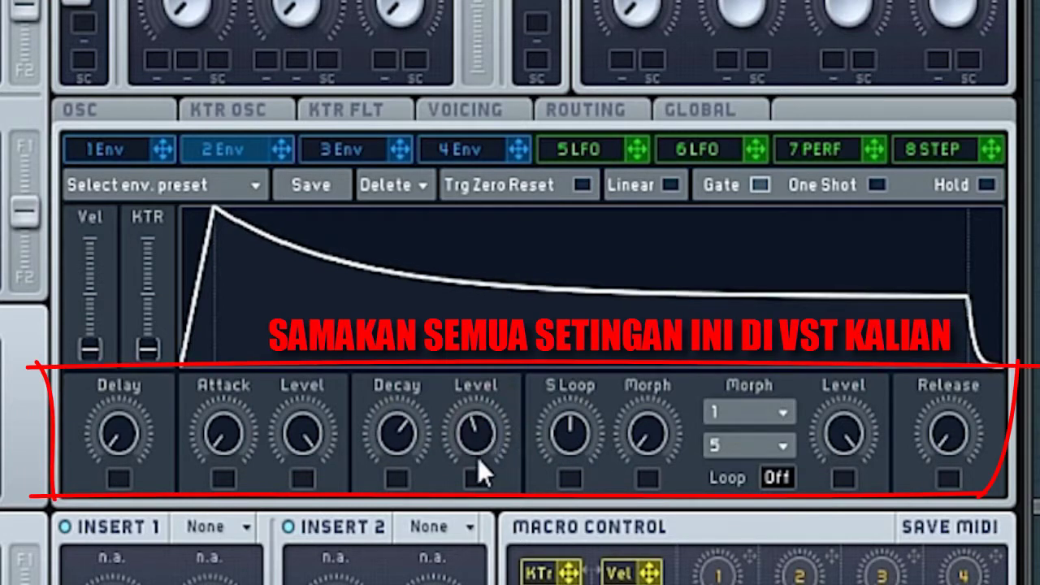
Assign envelope 1 to OSC1's pitch by 12.00 and shape it with minimum attack and release, longer decay and decay level slightly below half.
{"action": "left_click", "coordinate": [114, 146]}
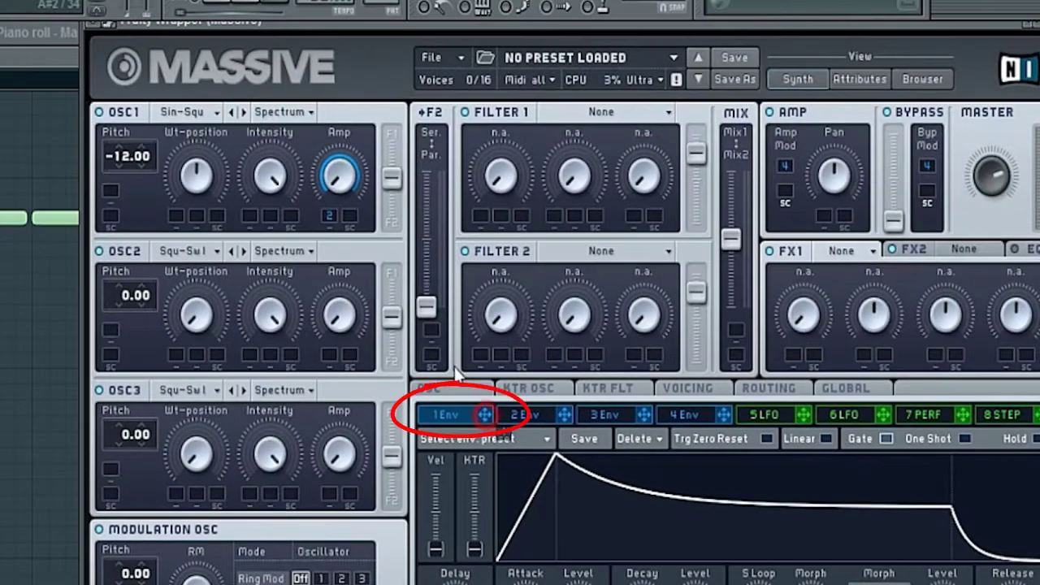
{"action": "left_click_drag", "start_coordinate": [485, 414], "coordinate": [112, 191]}
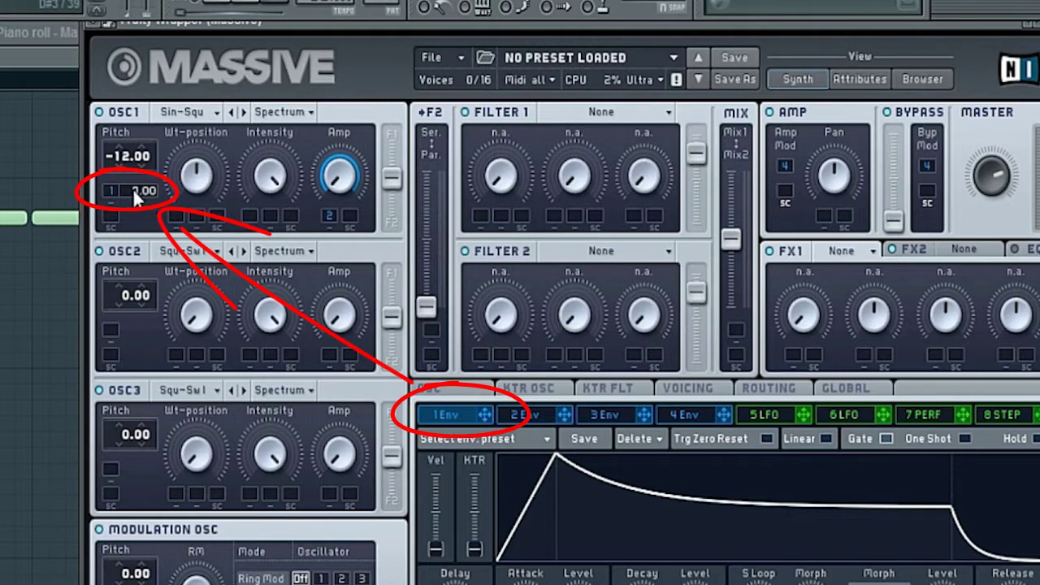
{"action": "left_click_drag", "start_coordinate": [133, 188], "coordinate": [144, 160]}
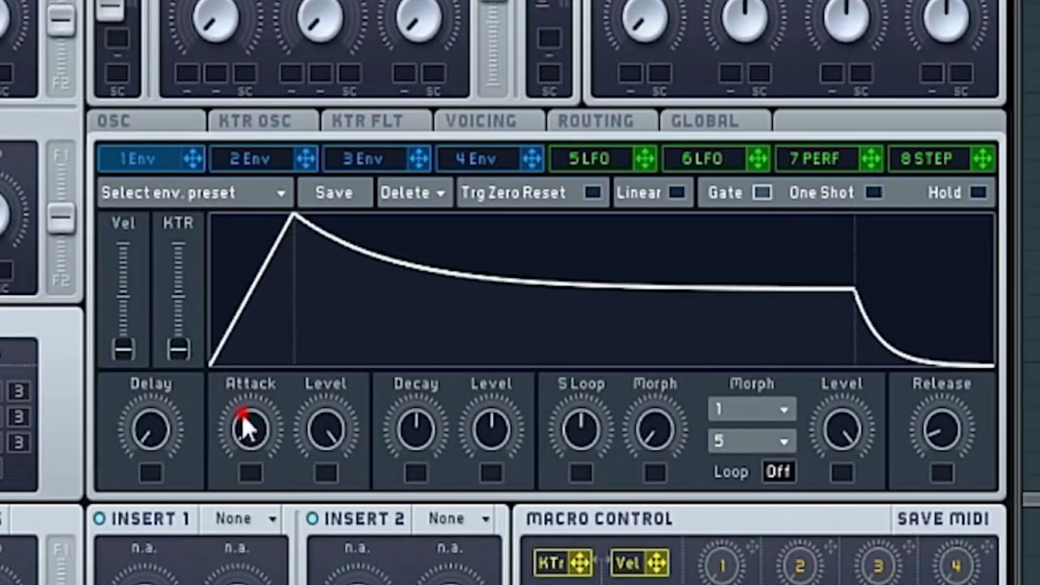
{"action": "left_click_drag", "start_coordinate": [512, 584], "coordinate": [514, 584]}
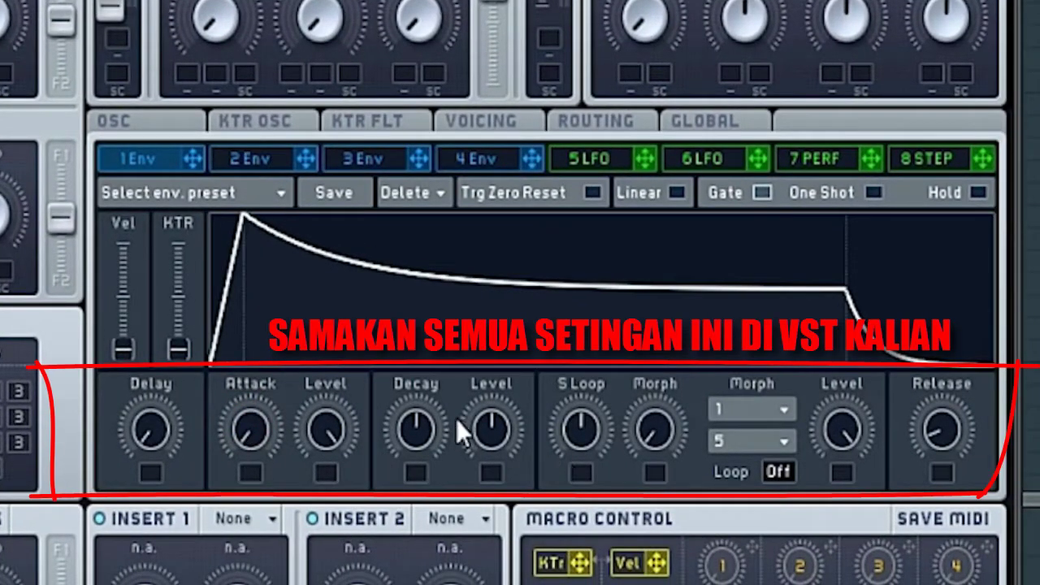
{"action": "left_click_drag", "start_coordinate": [435, 416], "coordinate": [507, 400]}
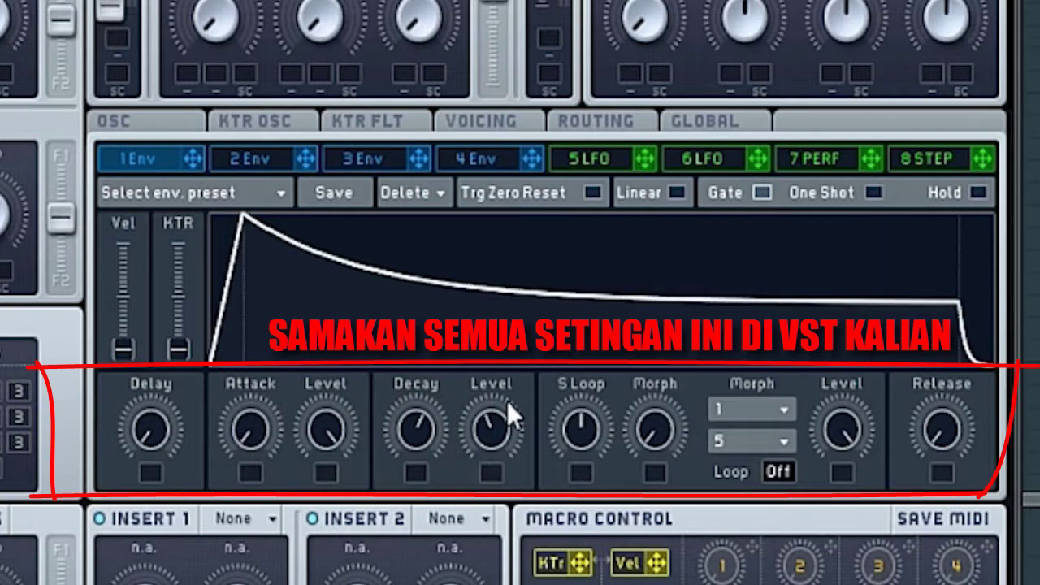
{"action": "left_click", "coordinate": [504, 424]}
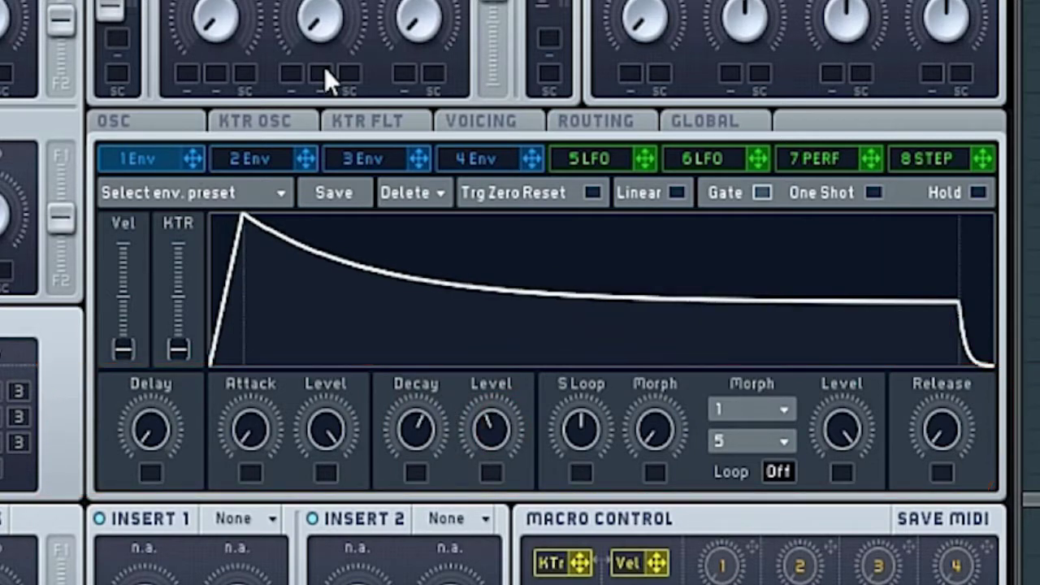
Raise envelope 4's decay level to maximum and fine-tune the decay time and decay level of envelopes 1 and 2.
{"action": "left_click", "coordinate": [482, 156]}
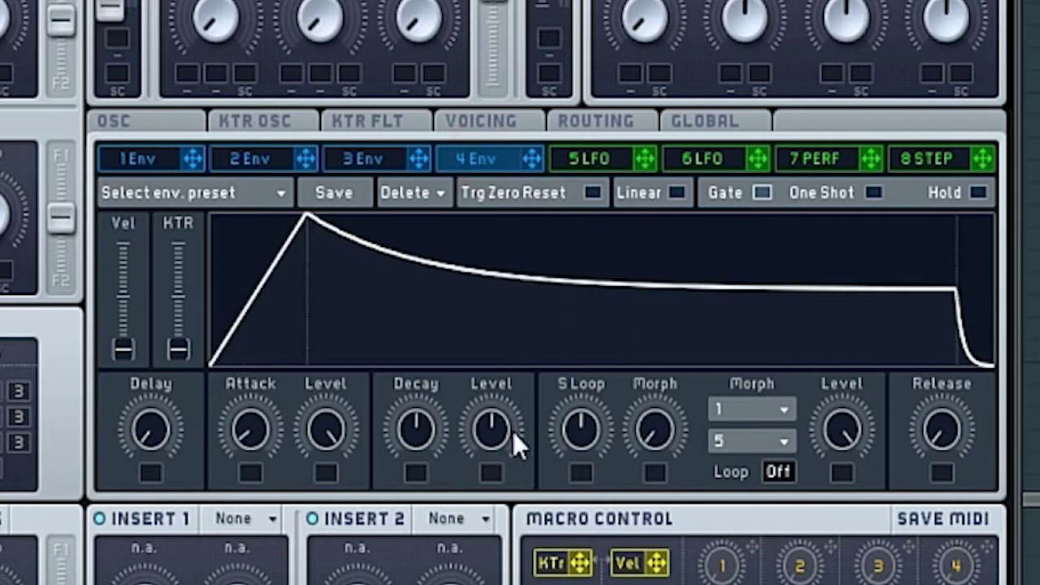
{"action": "left_click_drag", "start_coordinate": [512, 431], "coordinate": [553, 81]}
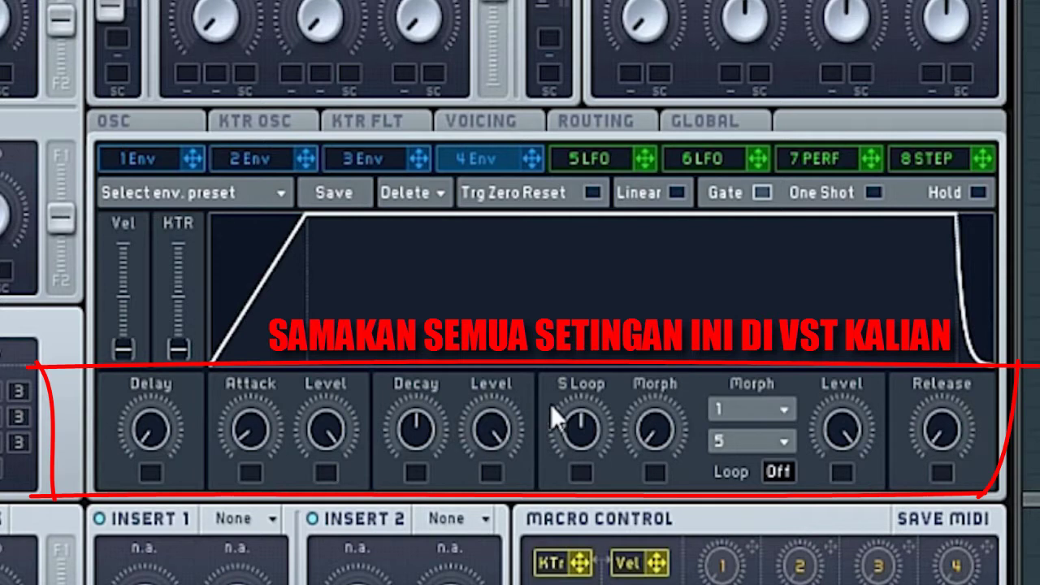
{"action": "left_click", "coordinate": [161, 157]}
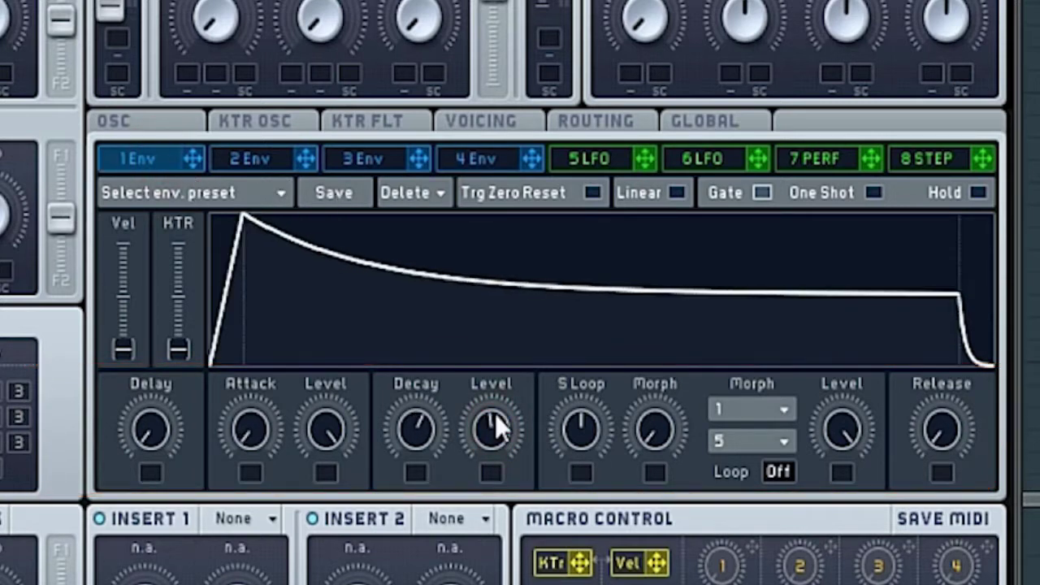
{"action": "left_click_drag", "start_coordinate": [492, 416], "coordinate": [491, 424]}
{"action": "left_click_drag", "start_coordinate": [424, 426], "coordinate": [424, 421]}
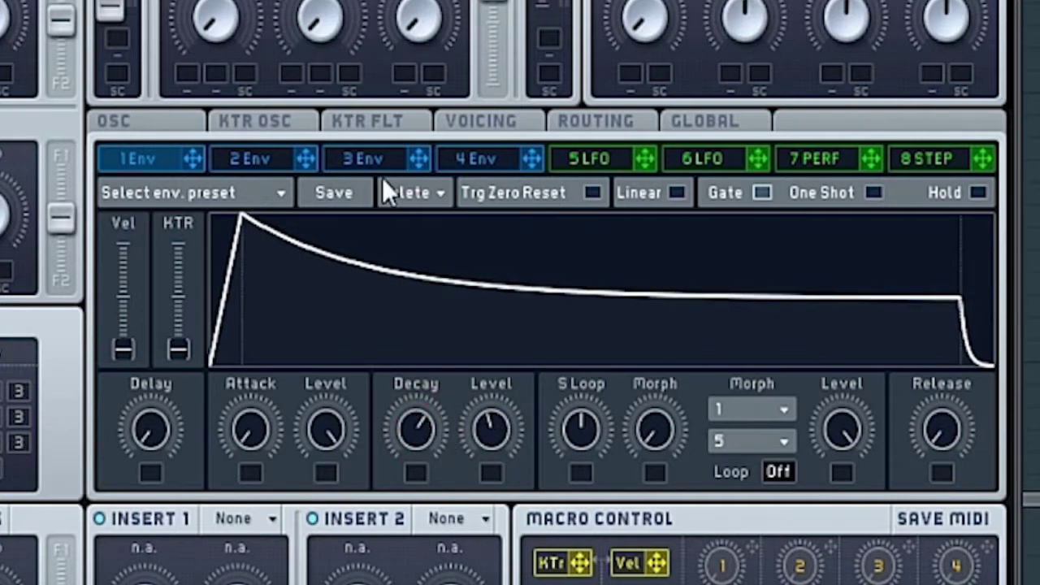
{"action": "left_click", "coordinate": [234, 158]}
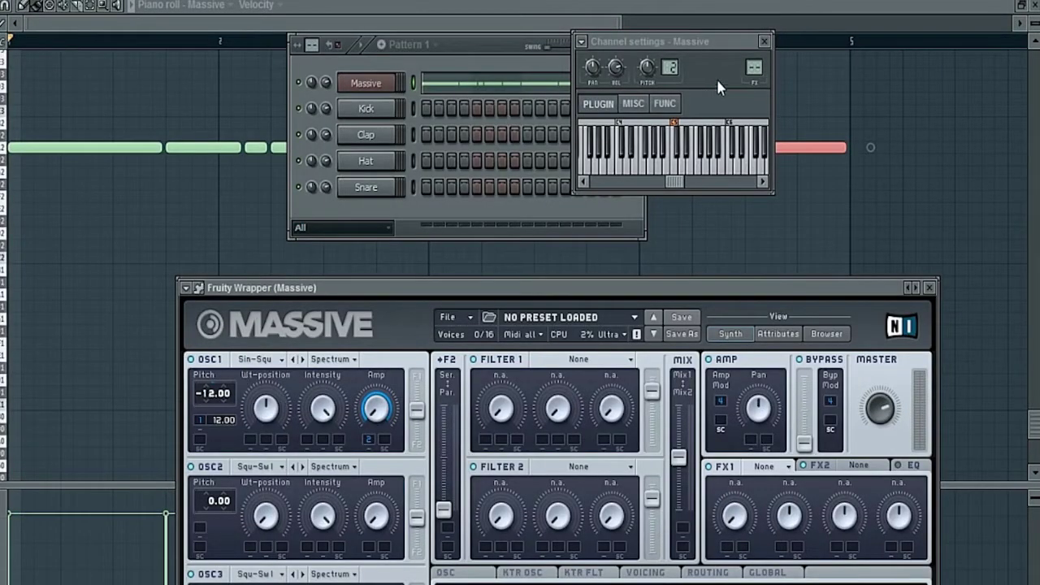
In the bass kick track's Fruity Parametric EQ 2, pull band 7 fully down just above 200 Hz and band 1 down at the lowest frequencies.
{"action": "key", "text": "F9"}
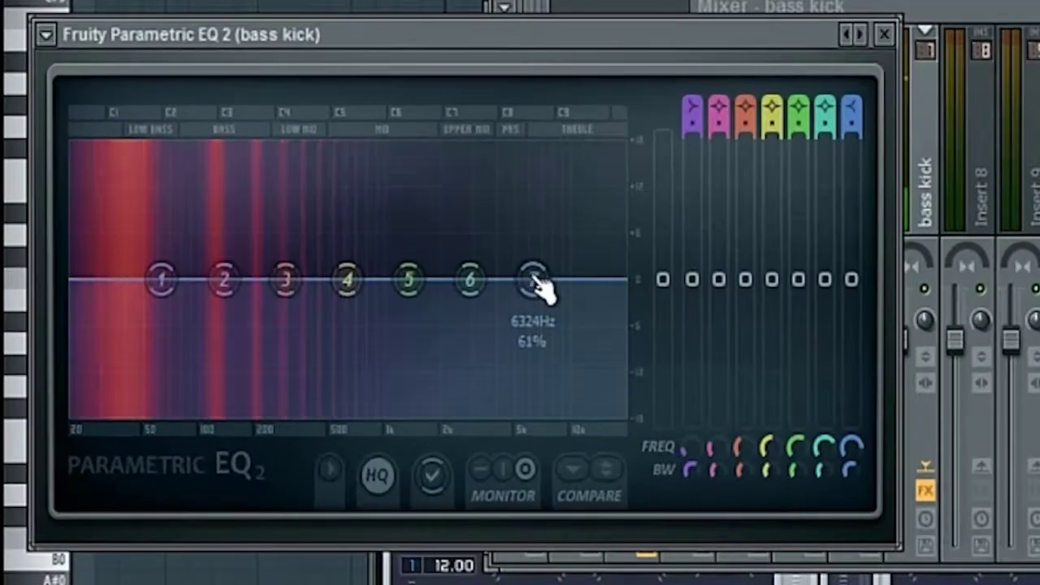
{"action": "left_click_drag", "start_coordinate": [307, 264], "coordinate": [157, 336]}
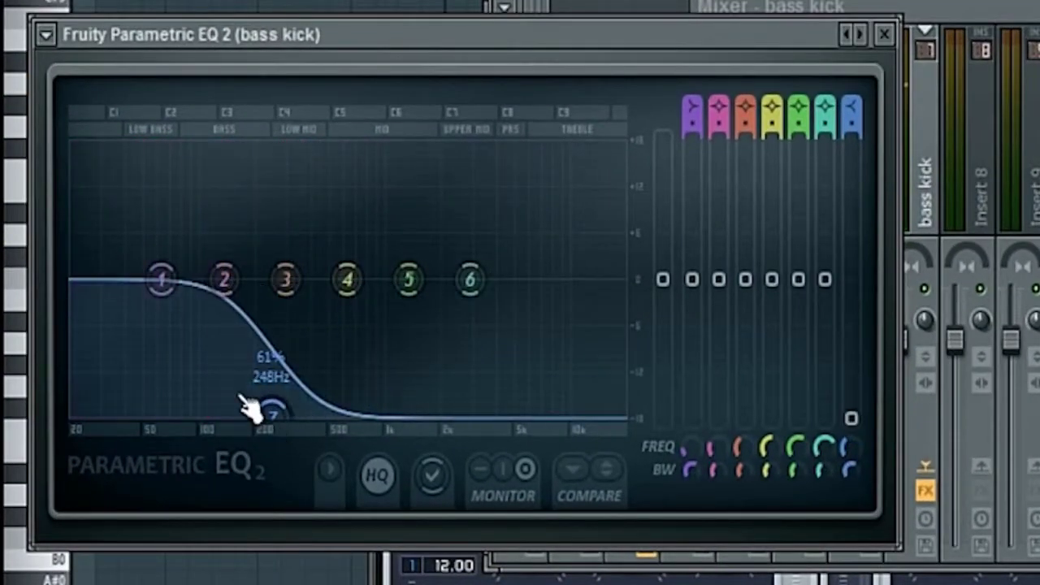
{"action": "left_click_drag", "start_coordinate": [272, 412], "coordinate": [264, 414]}
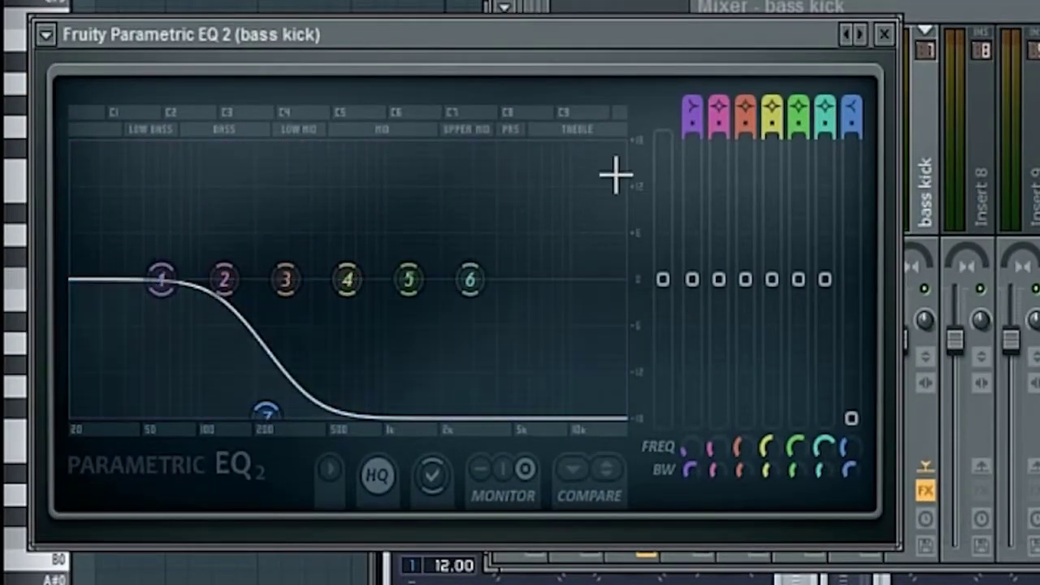
{"action": "left_click_drag", "start_coordinate": [162, 278], "coordinate": [102, 417]}
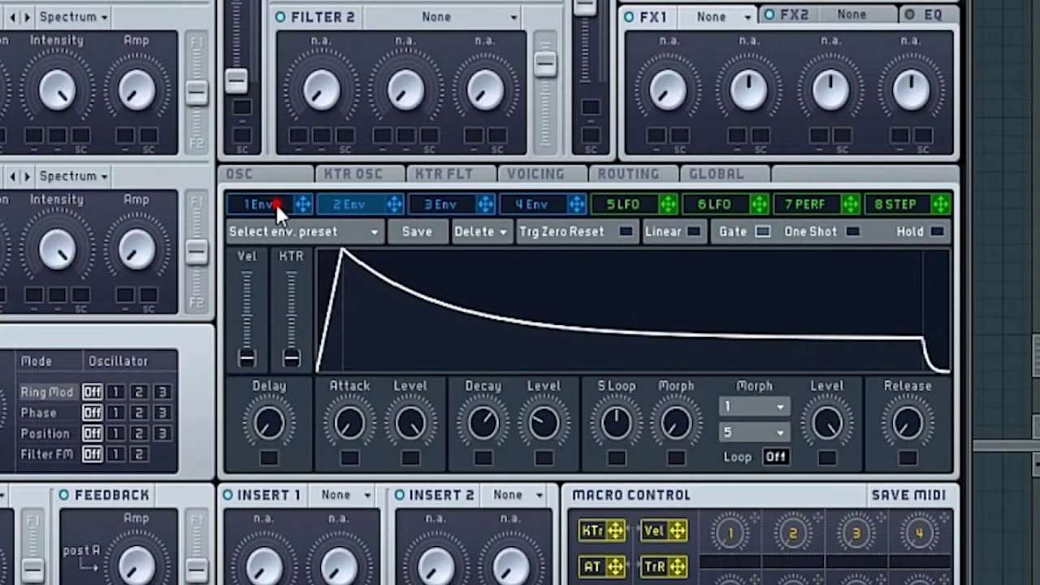
Fine-tune envelope 1's decay in Massive and pull band 7 down to the low frequencies in the bass kick track's second Parametric EQ 2.
{"action": "left_click", "coordinate": [276, 204]}
{"action": "mouse_move", "coordinate": [498, 429]}
{"action": "left_mouse_down"}
{"action": "mouse_move", "coordinate": [487, 424]}
{"action": "mouse_move", "coordinate": [481, 449]}
{"action": "mouse_move", "coordinate": [500, 421]}
{"action": "mouse_move", "coordinate": [491, 425]}
{"action": "left_mouse_up"}
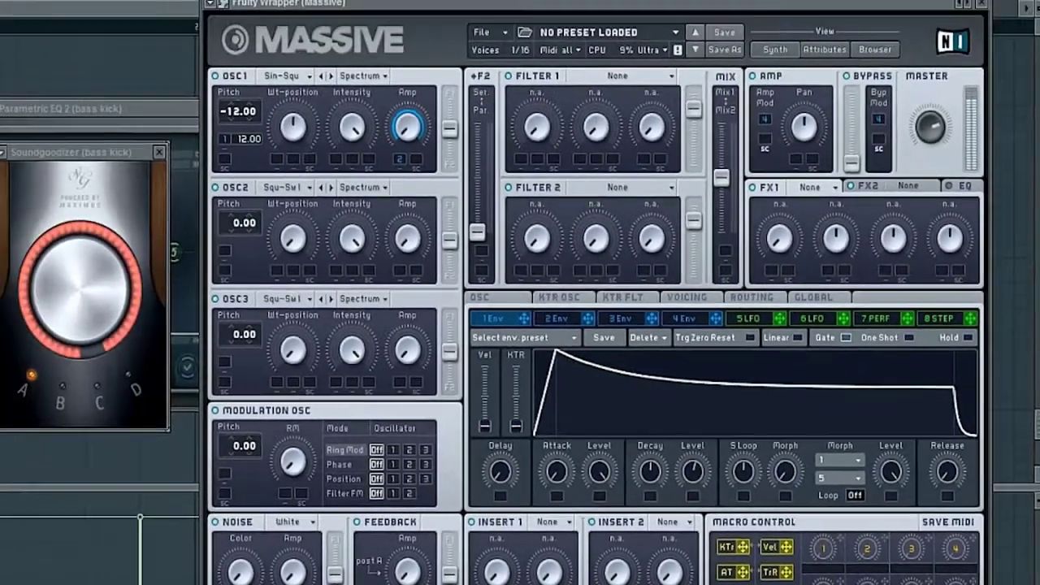
{"action": "key", "text": "F9"}
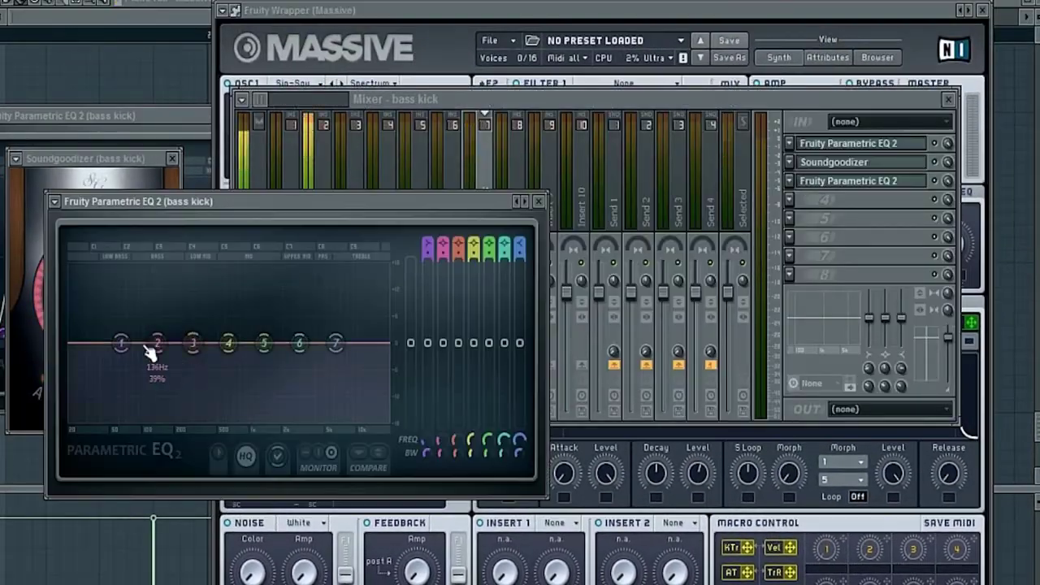
{"action": "left_click_drag", "start_coordinate": [335, 343], "coordinate": [198, 420]}
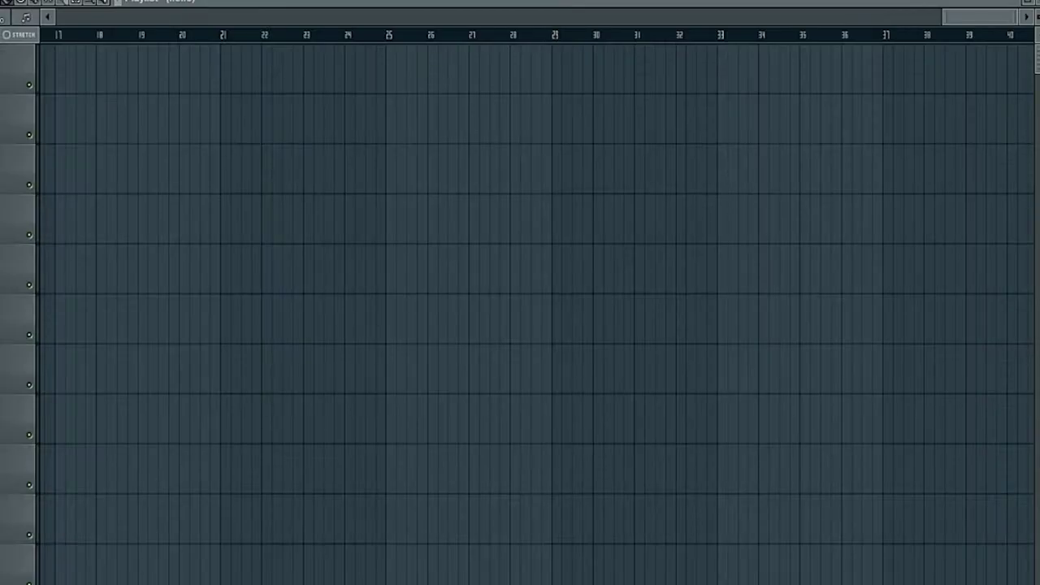
Place Pattern 1 at bar 1 on the first playlist track.
{"action": "left_click", "coordinate": [365, 93]}
{"action": "left_click", "coordinate": [387, 111]}
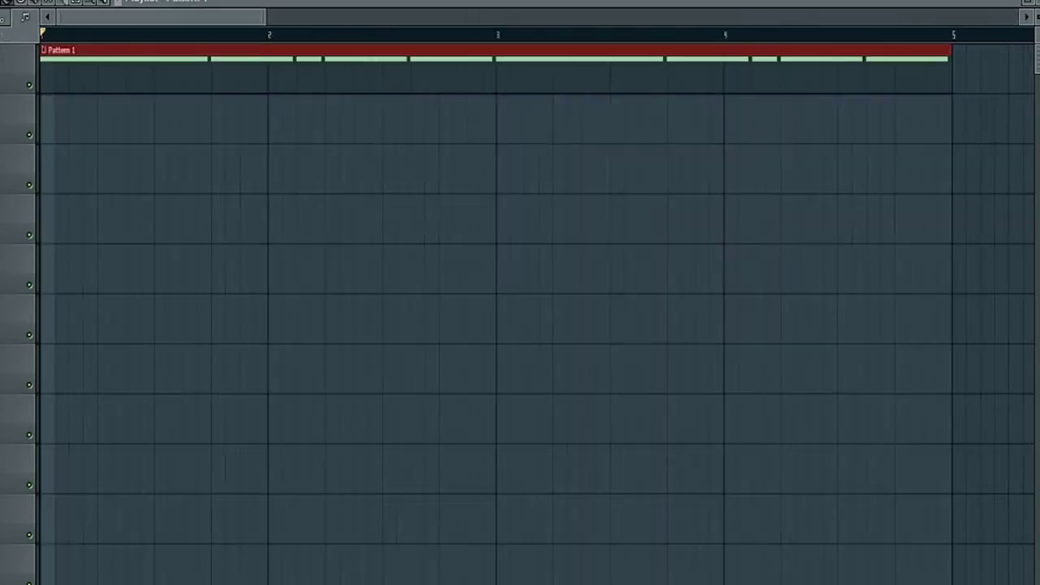
Replace the Kick channel's sample with HIP_Kick.wav from the Legacy HipHop folder.
{"action": "key", "text": "F6"}
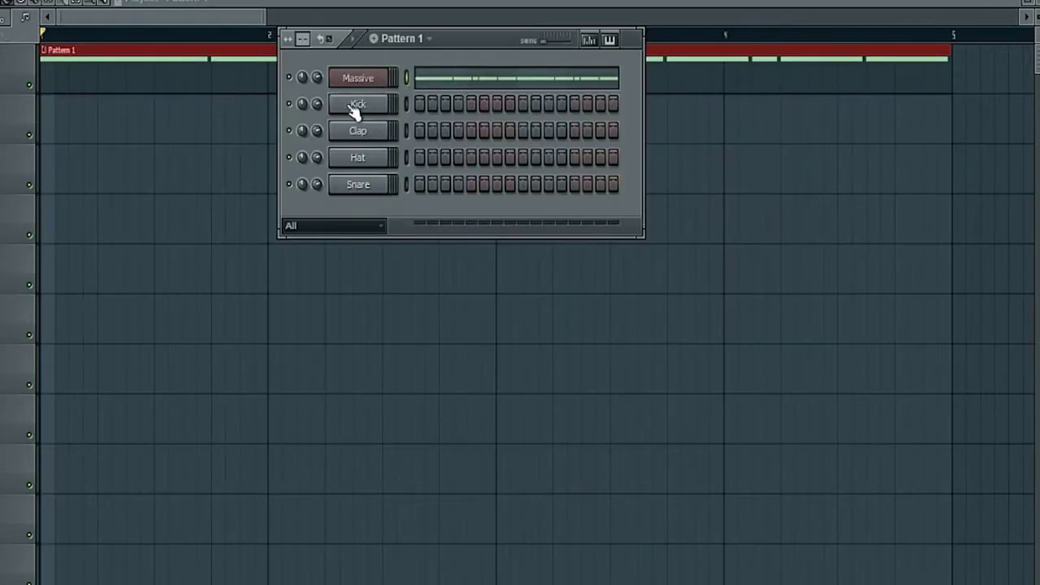
{"action": "left_click", "coordinate": [356, 110]}
{"action": "left_click", "coordinate": [587, 124]}
{"action": "key", "text": "BackSpace"}
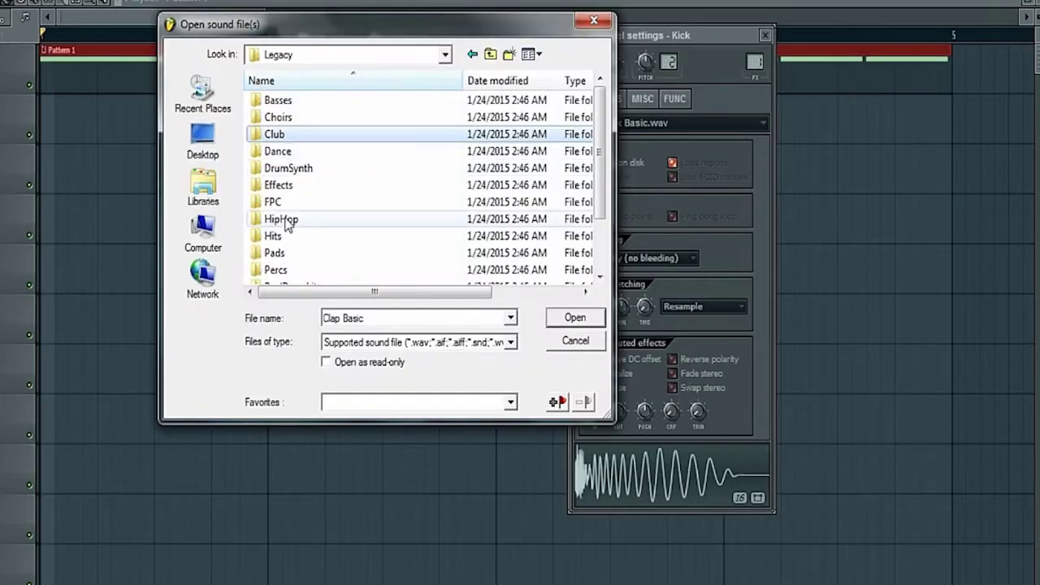
{"action": "double_click", "coordinate": [520, 216]}
{"action": "left_click_drag", "start_coordinate": [599, 118], "coordinate": [585, 168]}
{"action": "left_click", "coordinate": [291, 152]}
{"action": "left_click", "coordinate": [291, 152]}
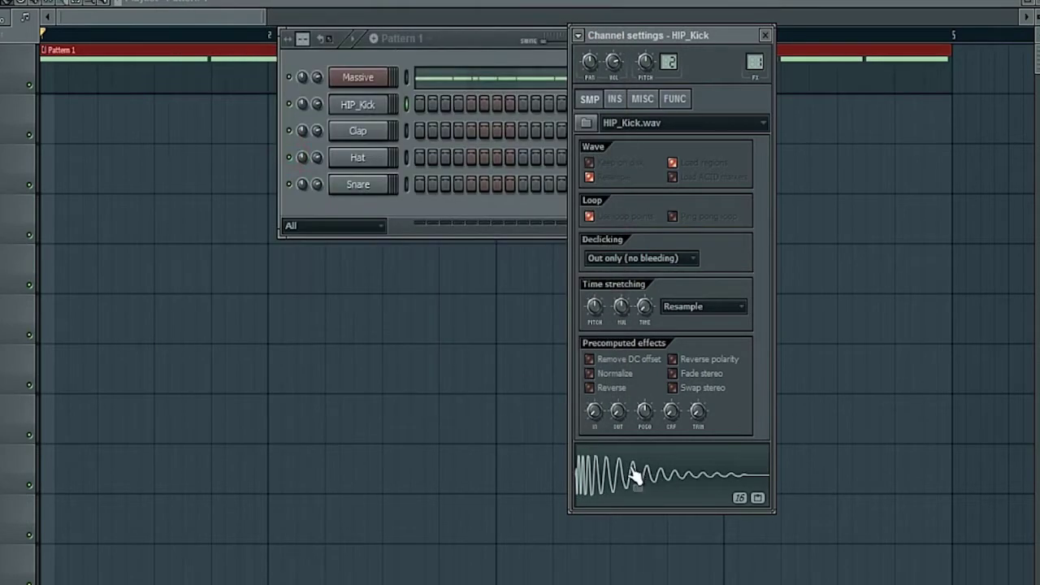
Place HIP_Kick clips on playlist track 3 at the start of every bass note in Pattern 1 and play the result.
{"action": "left_click_drag", "start_coordinate": [634, 479], "coordinate": [64, 164]}
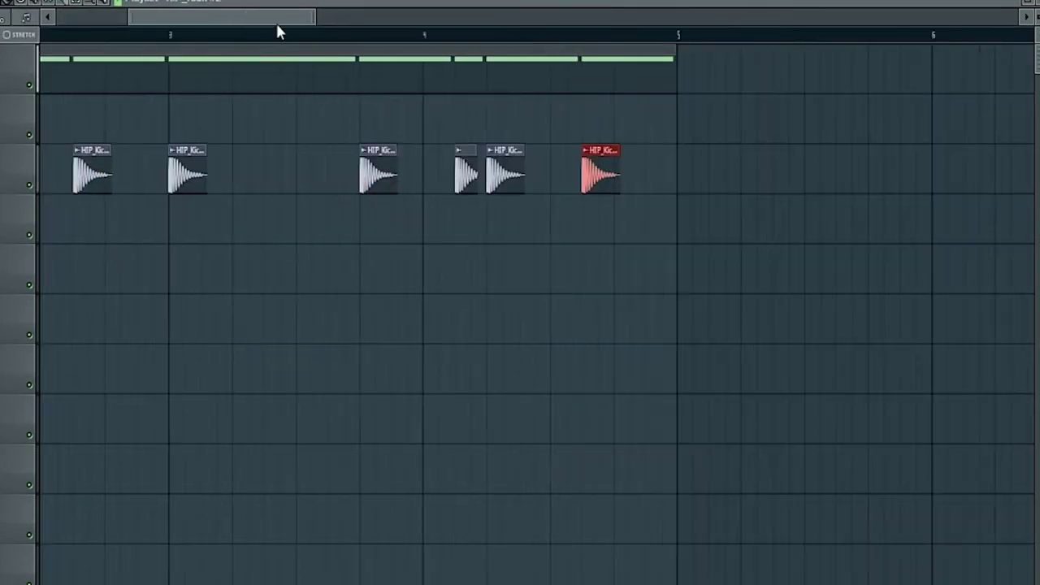
{"action": "key", "text": "space"}
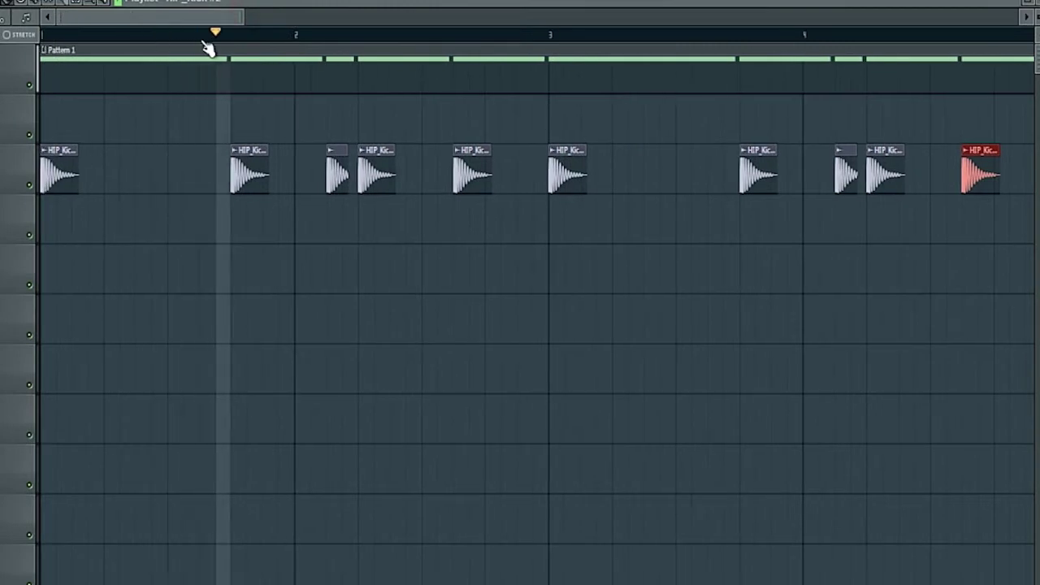
{"action": "left_click_drag", "start_coordinate": [250, 19], "coordinate": [361, 19]}
Route the bass kick mixer track only to Insert 4.
{"action": "key", "text": "F9"}
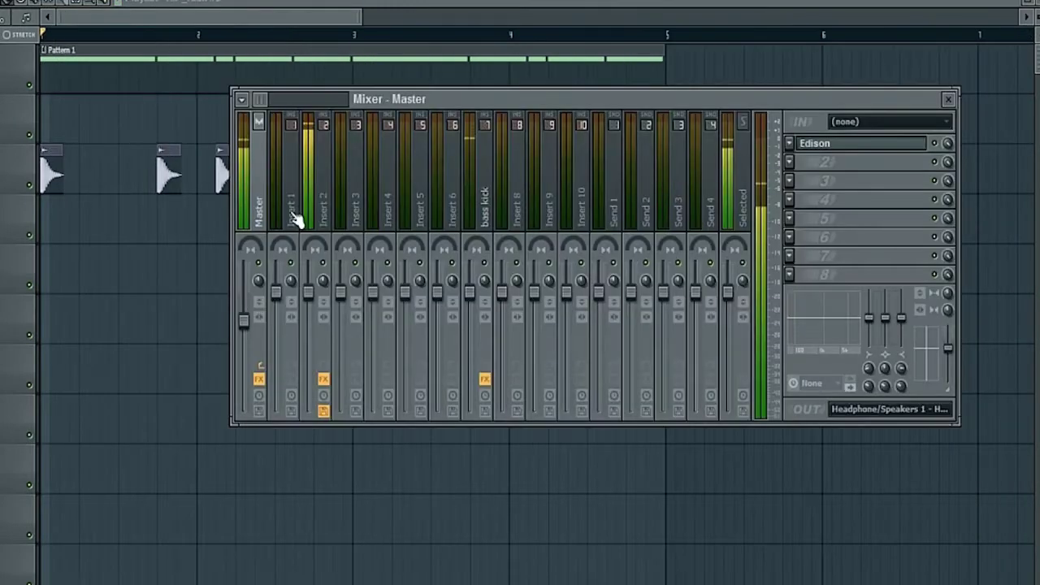
{"action": "left_click", "coordinate": [488, 215]}
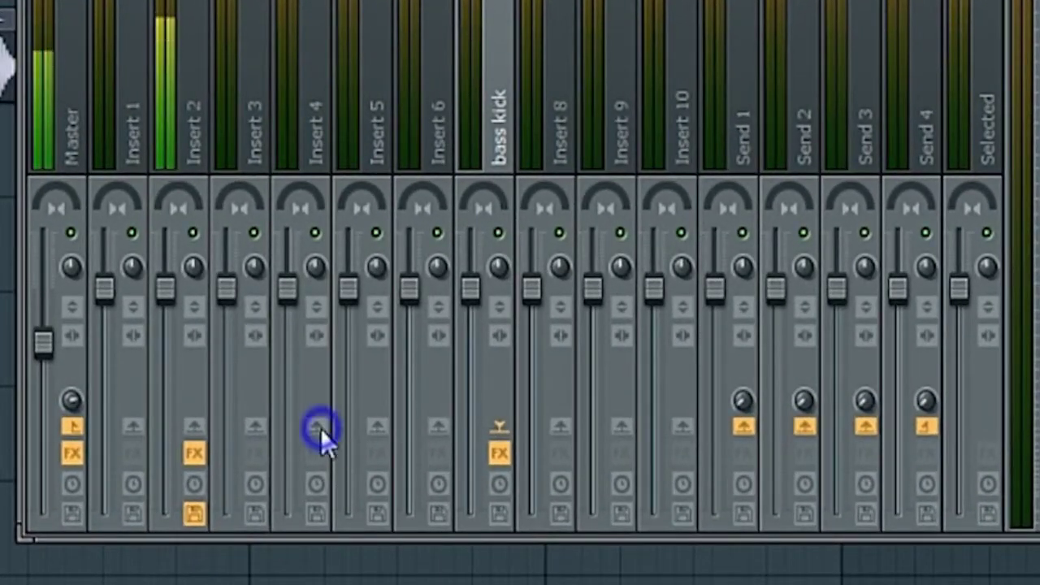
{"action": "right_click", "coordinate": [316, 426]}
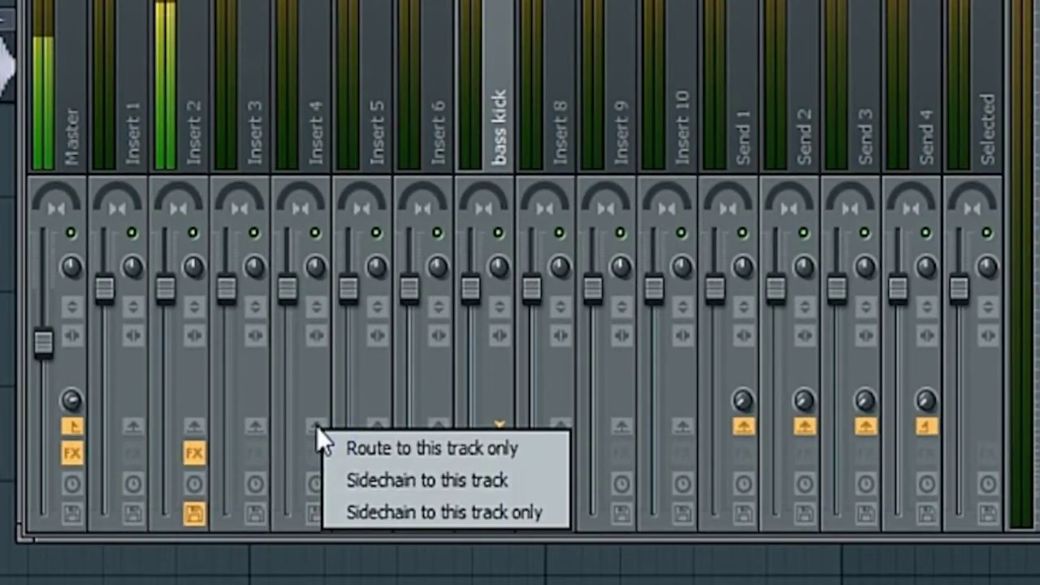
{"action": "left_click", "coordinate": [352, 449]}
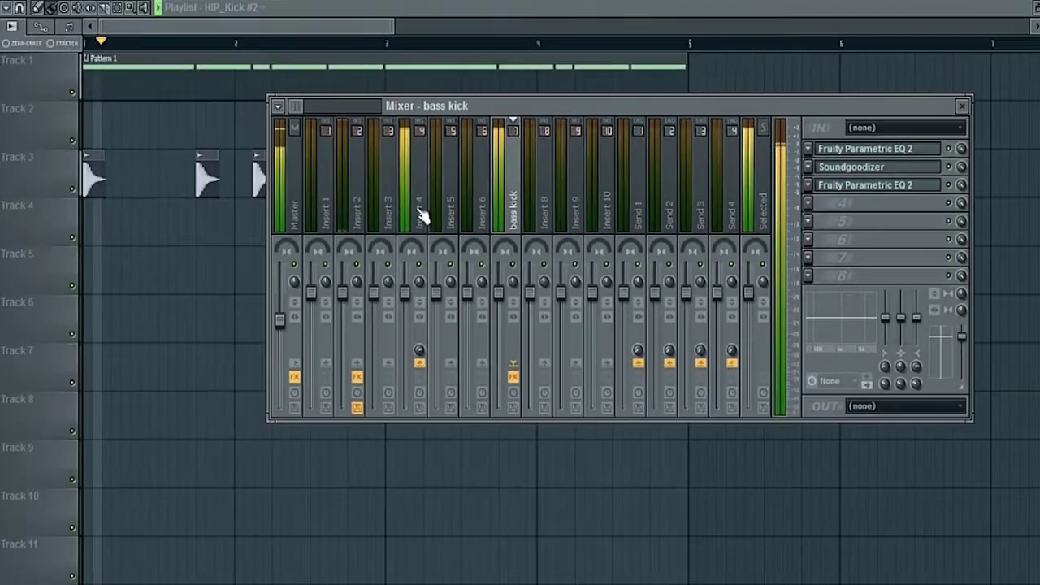
Load Fruity Balance in the first effect slot of Insert 4 and create an automation clip for its Volume.
{"action": "left_click", "coordinate": [312, 67]}
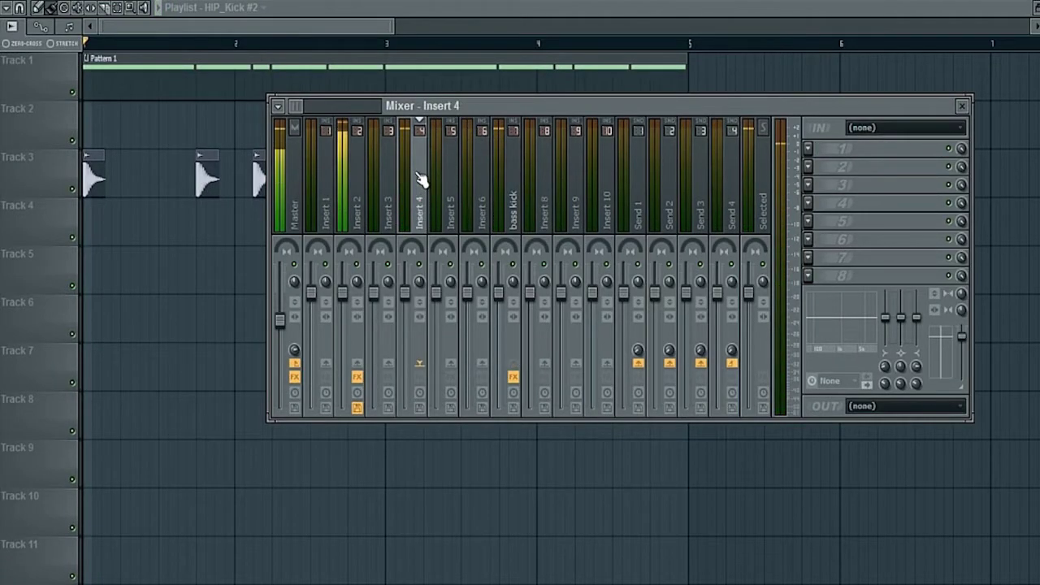
{"action": "left_click", "coordinate": [812, 150]}
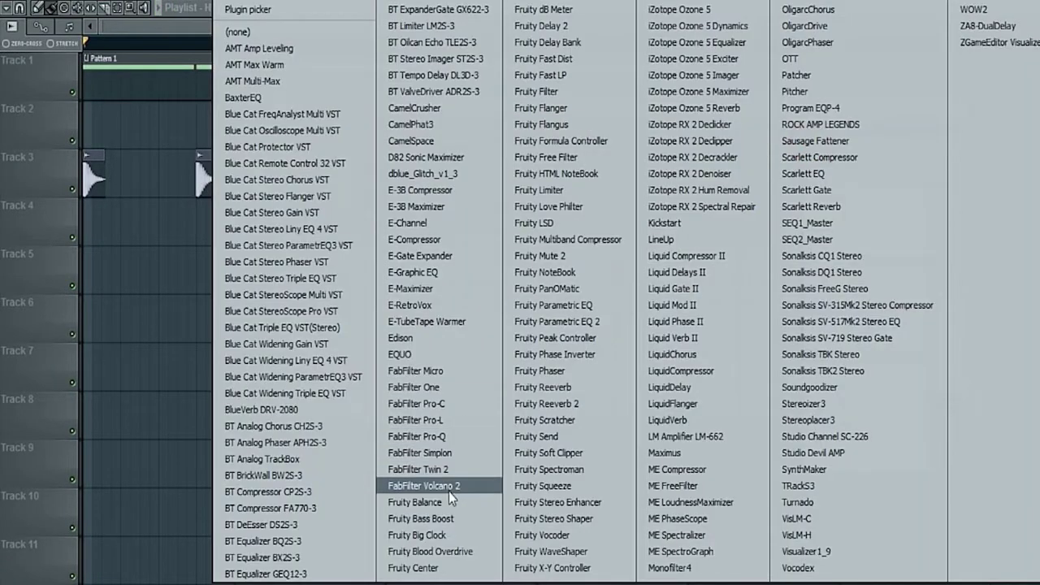
{"action": "left_click", "coordinate": [445, 495]}
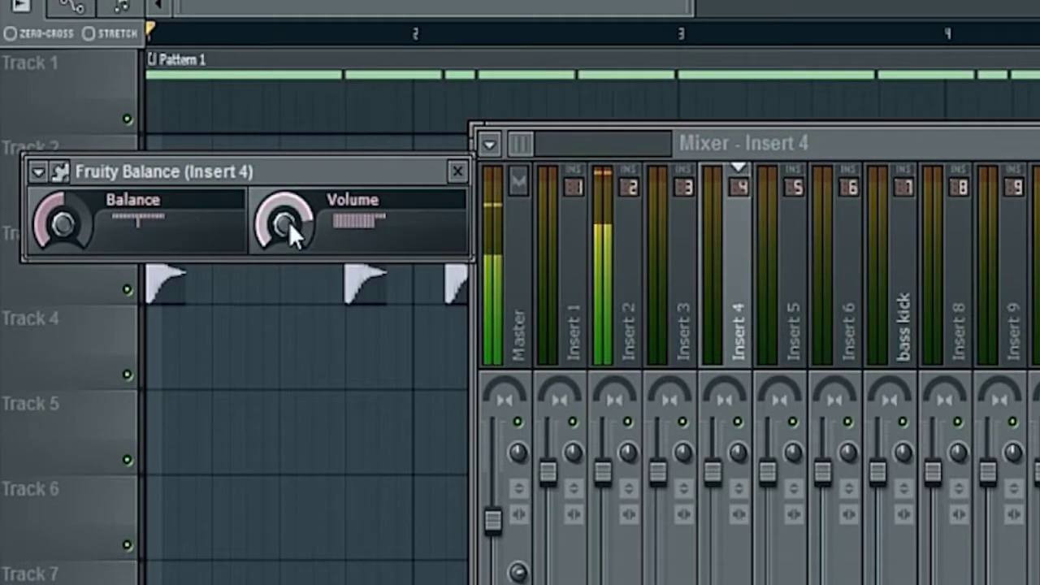
{"action": "right_click", "coordinate": [291, 212]}
{"action": "left_click", "coordinate": [360, 399]}
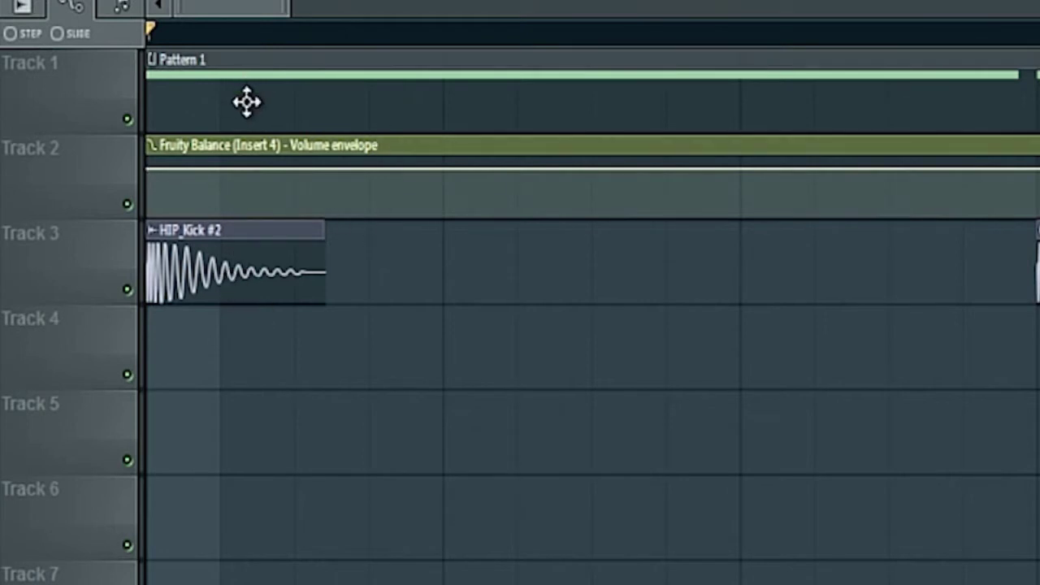
Shape the volume envelope to rise in a curve from zero at the clip start to its original 80% level at 001:02:000.
{"action": "right_click", "coordinate": [147, 169]}
{"action": "left_click", "coordinate": [220, 582]}
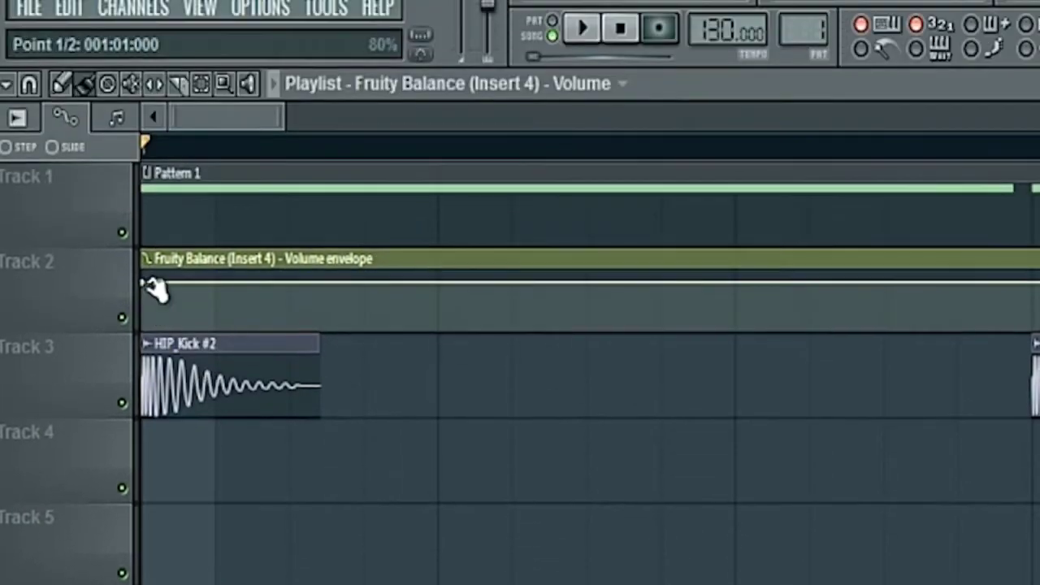
{"action": "left_click_drag", "start_coordinate": [147, 284], "coordinate": [147, 330]}
{"action": "right_click", "coordinate": [216, 284]}
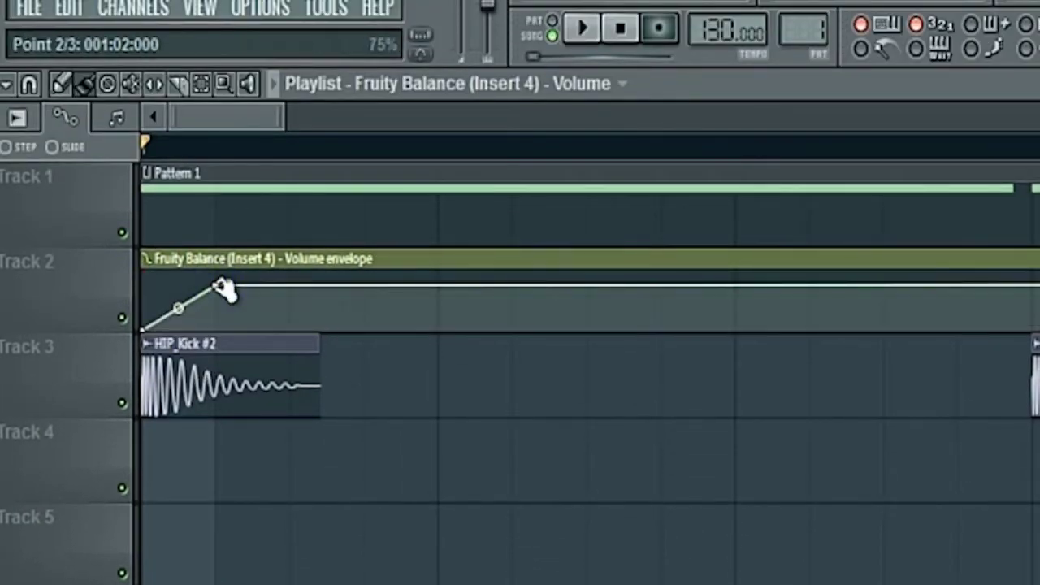
{"action": "right_click", "coordinate": [221, 159]}
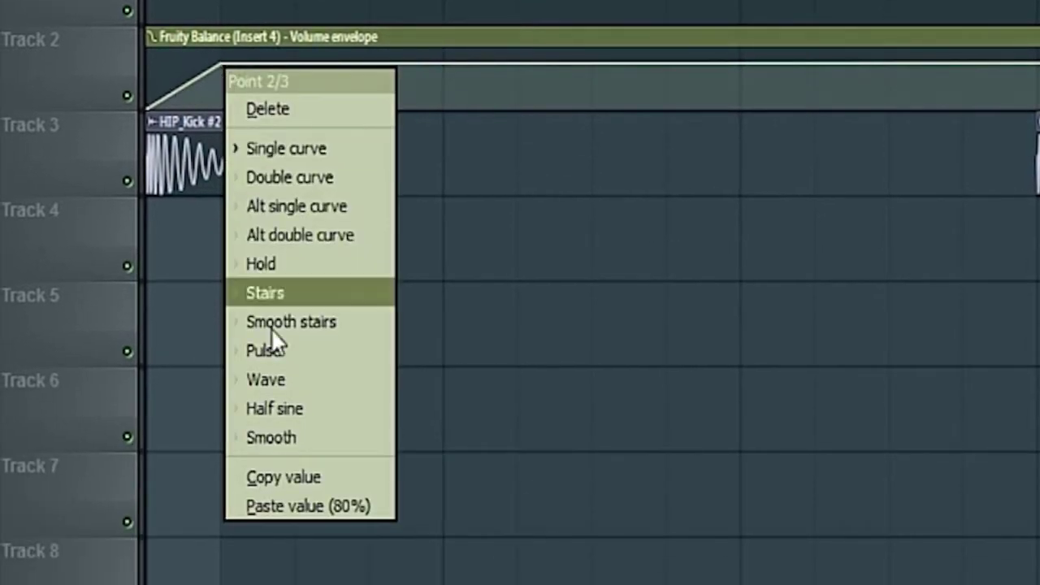
{"action": "left_click", "coordinate": [290, 508]}
{"action": "left_click_drag", "start_coordinate": [184, 84], "coordinate": [184, 107]}
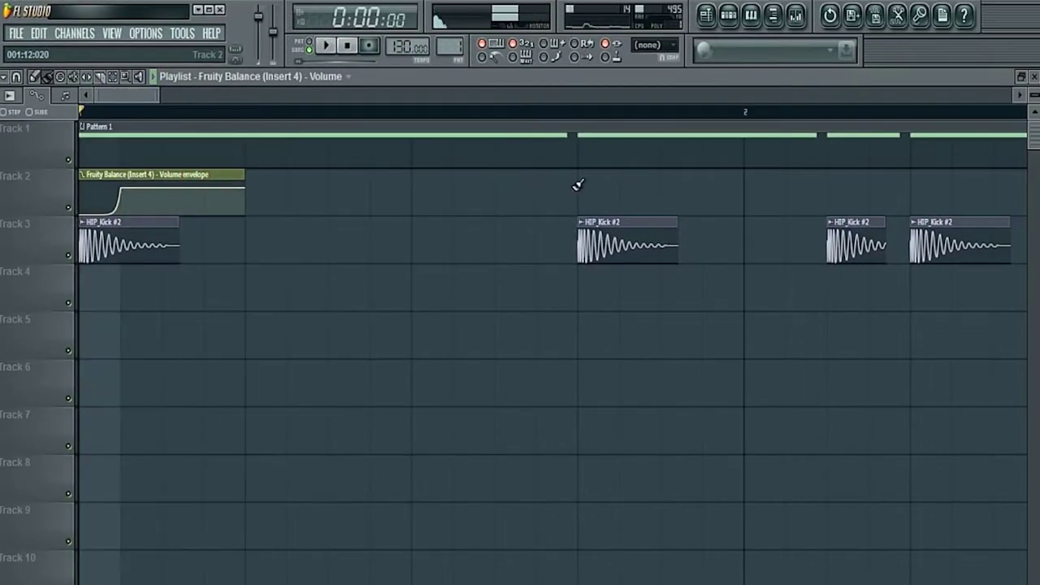
Place shortened volume envelope clips on playlist track 2 above every HIP_Kick clip and play the result.
{"action": "left_click", "coordinate": [575, 187]}
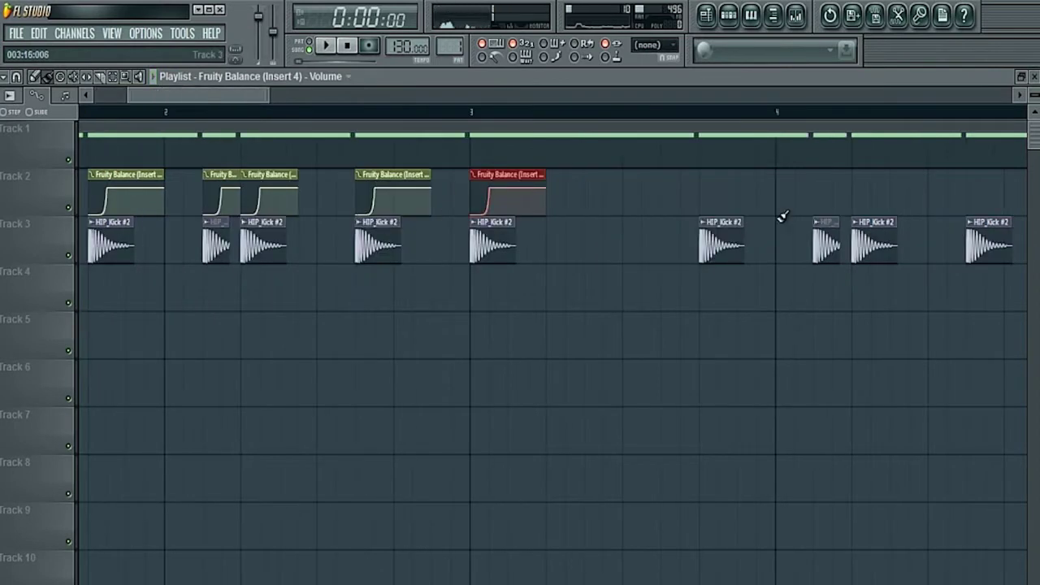
{"action": "left_click", "coordinate": [700, 188]}
{"action": "left_click", "coordinate": [815, 188]}
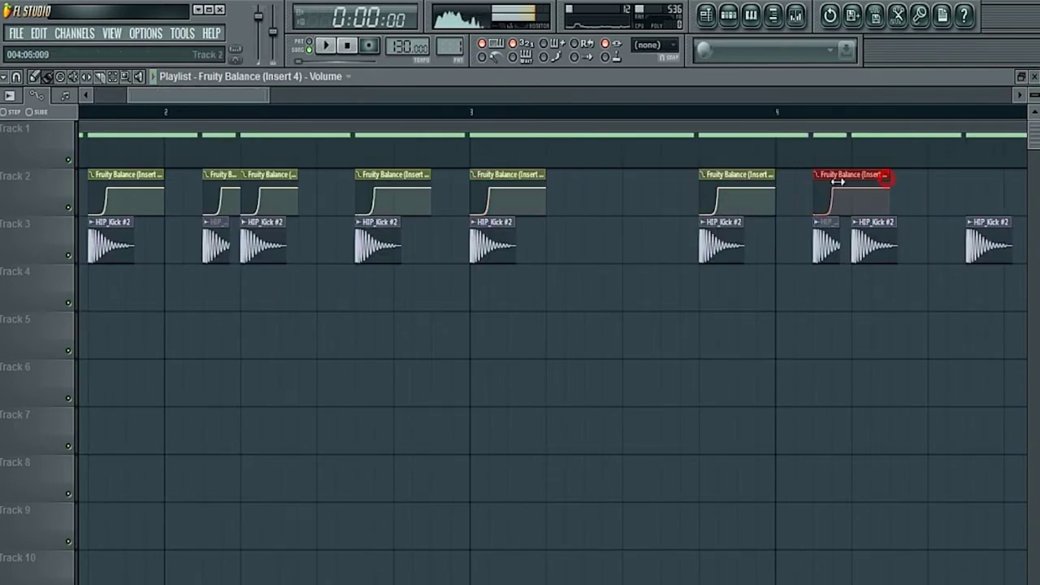
{"action": "left_click", "coordinate": [853, 187]}
{"action": "left_click_drag", "start_coordinate": [252, 98], "coordinate": [148, 112]}
{"action": "left_click", "coordinate": [583, 184]}
{"action": "key", "text": "space"}
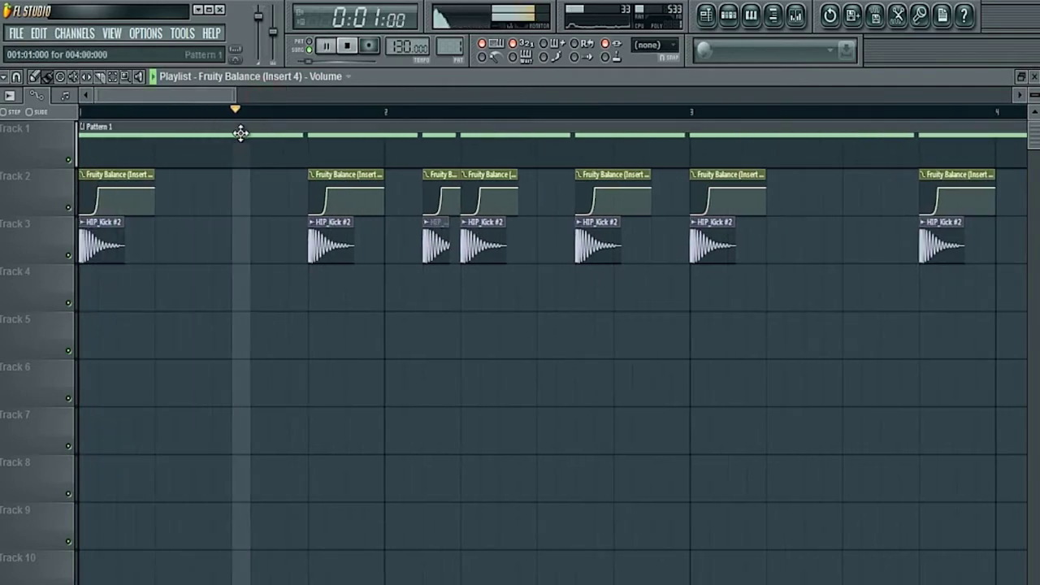
{"action": "left_click_drag", "start_coordinate": [234, 96], "coordinate": [280, 96]}
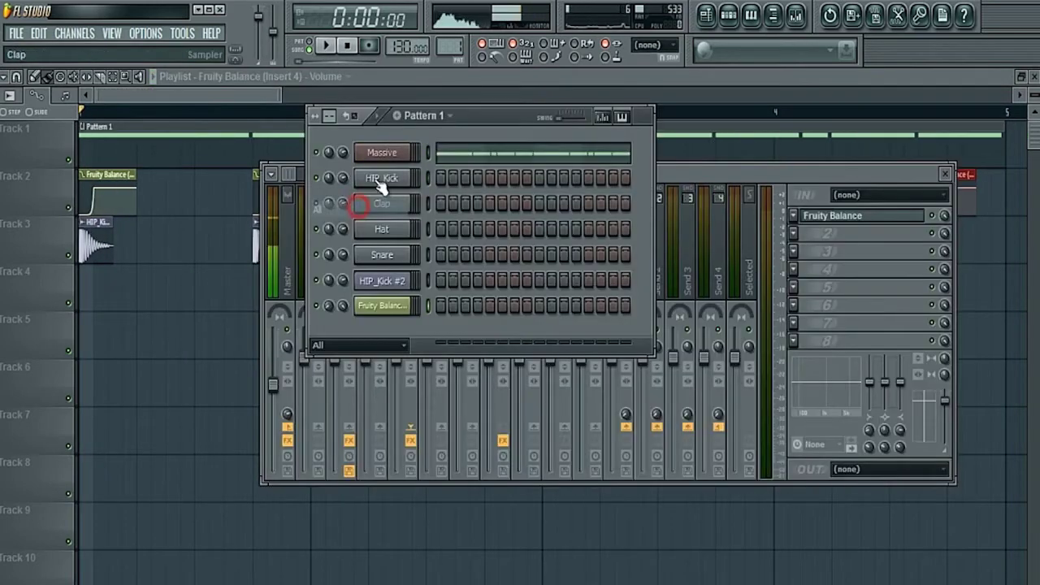
Replace the HIP_Kick channel's sample with HIP_Snare_3.wav from the HipHop folder.
{"action": "left_click", "coordinate": [395, 177]}
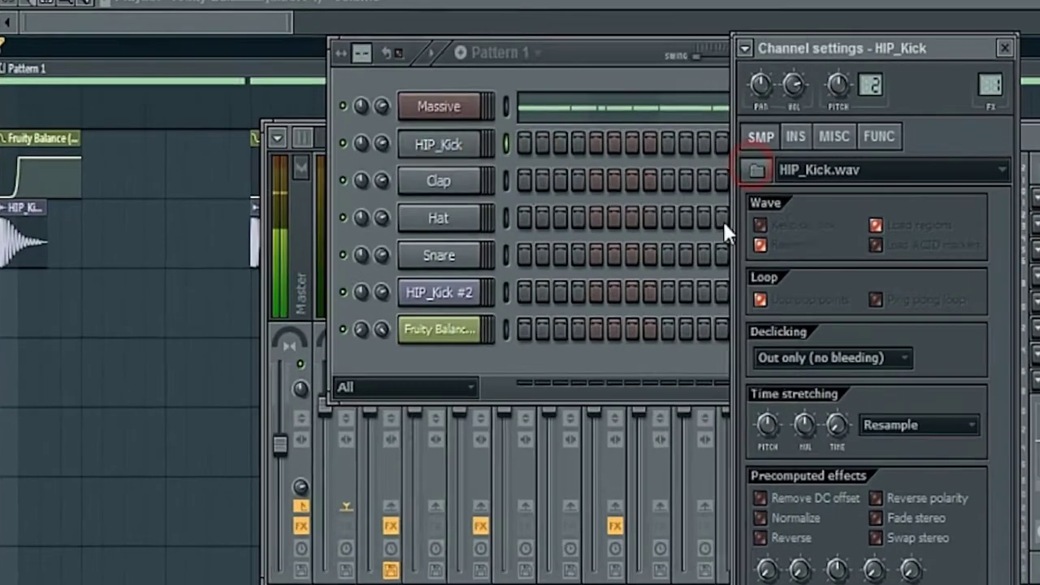
{"action": "left_click", "coordinate": [756, 169]}
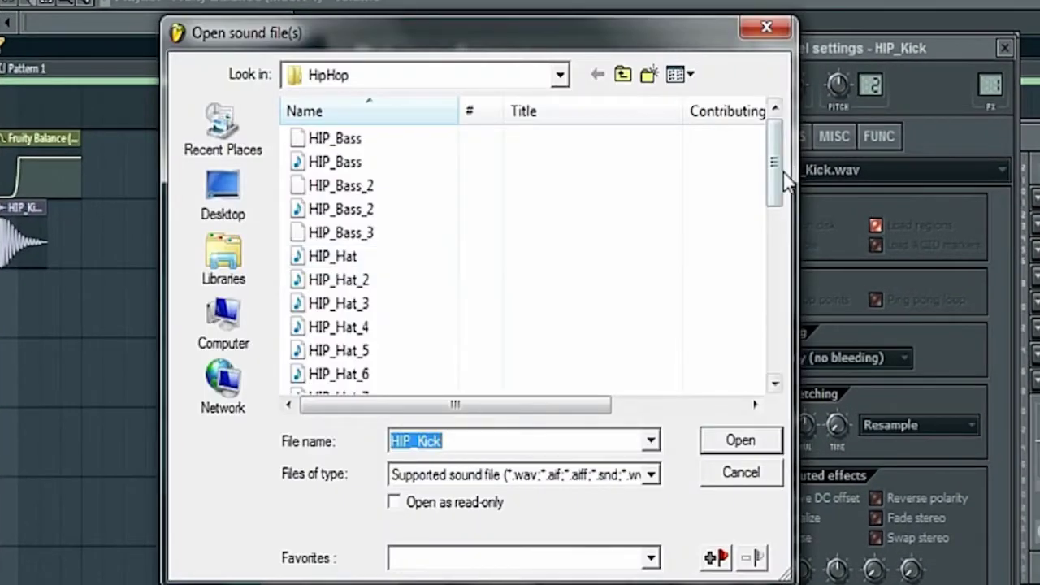
{"action": "left_click_drag", "start_coordinate": [775, 134], "coordinate": [765, 321]}
{"action": "double_click", "coordinate": [528, 329]}
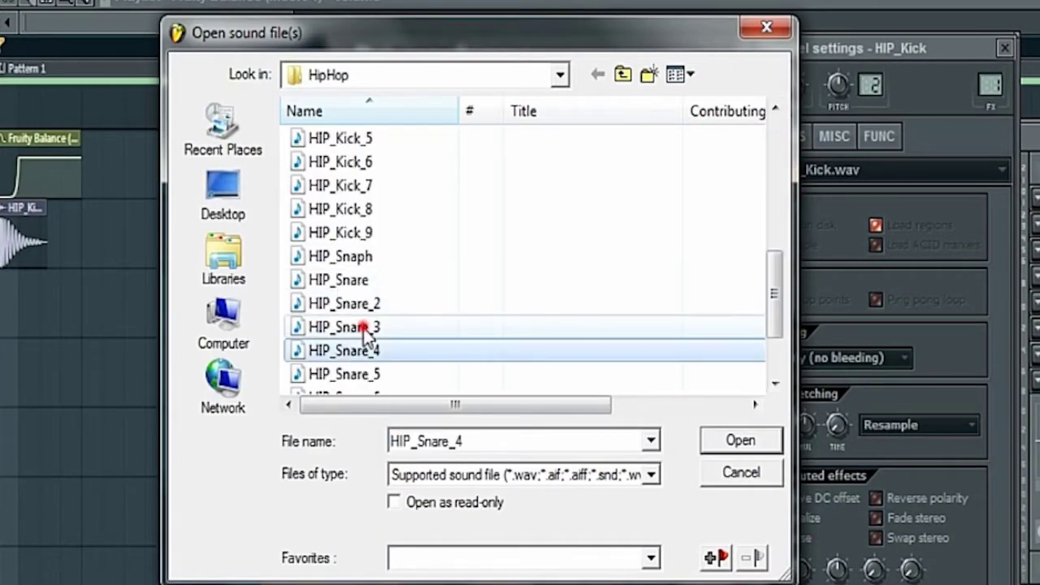
Place HIP_Snare_3 as audio clips on playlist track 3 at beat 3 of bars 1 to 4 during playback.
{"action": "left_click", "coordinate": [626, 502]}
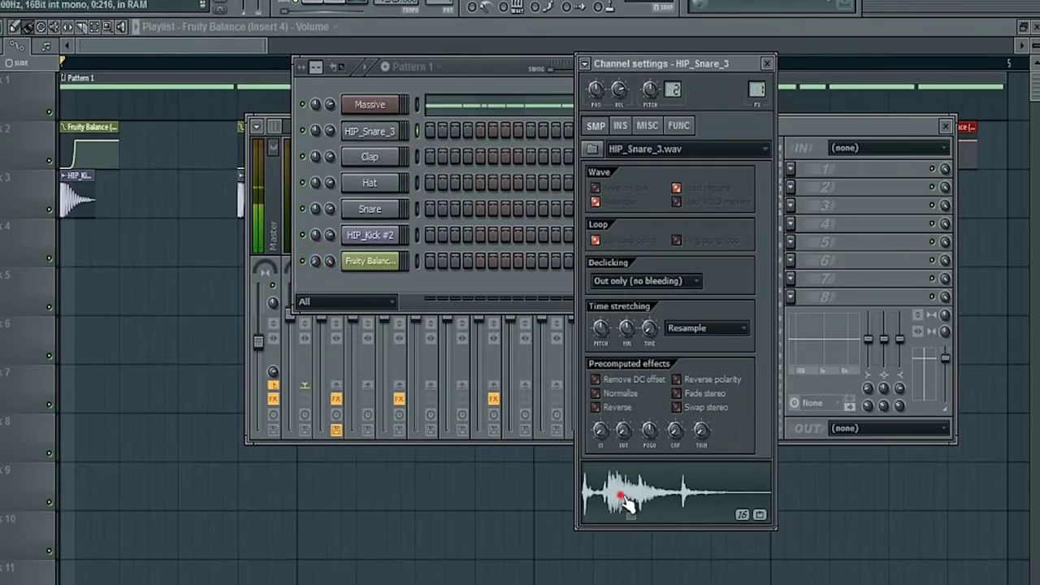
{"action": "left_click_drag", "start_coordinate": [622, 496], "coordinate": [184, 242]}
{"action": "left_click", "coordinate": [597, 355]}
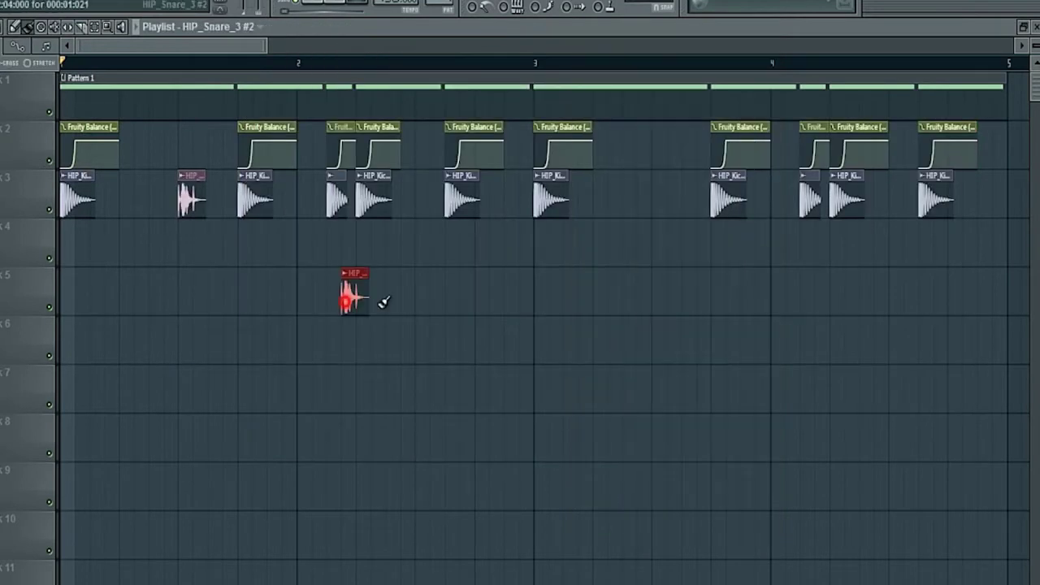
{"action": "left_click_drag", "start_coordinate": [352, 297], "coordinate": [426, 184]}
{"action": "key", "text": "space"}
{"action": "left_click", "coordinate": [663, 199]}
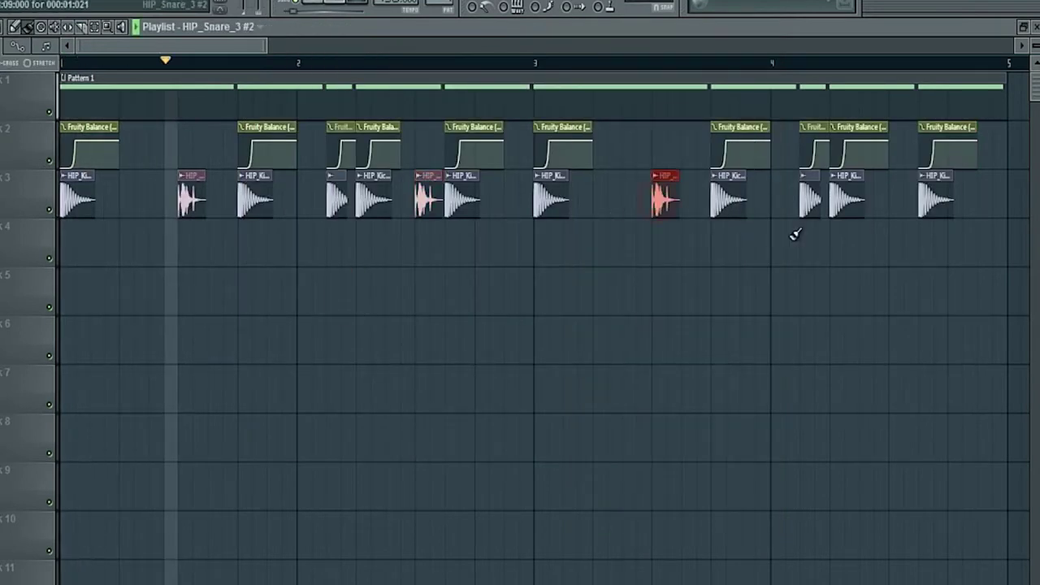
{"action": "left_click", "coordinate": [900, 199]}
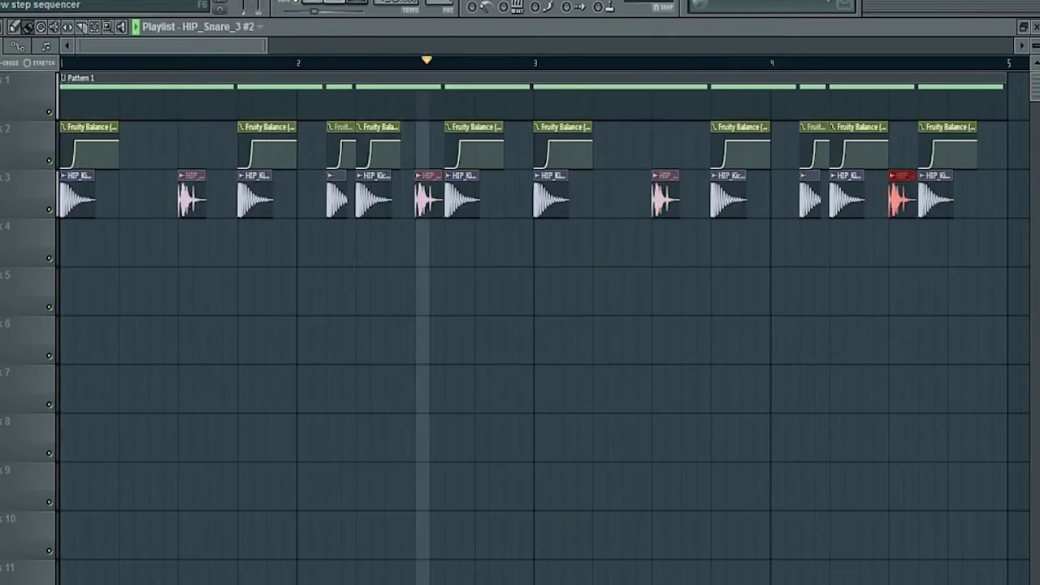
Stop playback and adjust the decay Level of envelope 1 in the original Massive channel.
{"action": "key", "text": "F6"}
{"action": "key", "text": "space"}
{"action": "left_click", "coordinate": [365, 173]}
{"action": "left_click", "coordinate": [361, 186]}
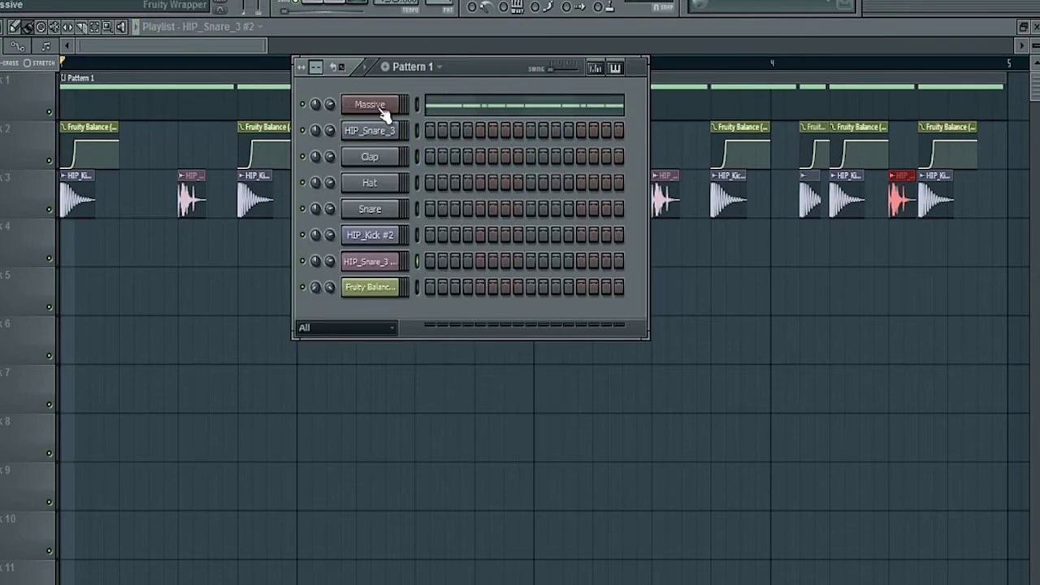
{"action": "left_click", "coordinate": [379, 105]}
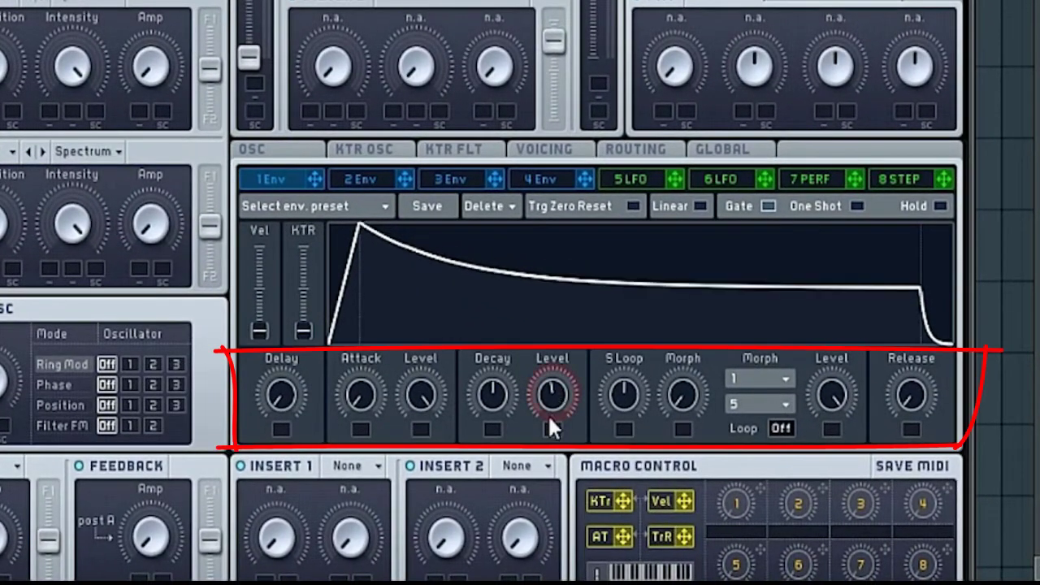
{"action": "left_click_drag", "start_coordinate": [547, 413], "coordinate": [566, 398]}
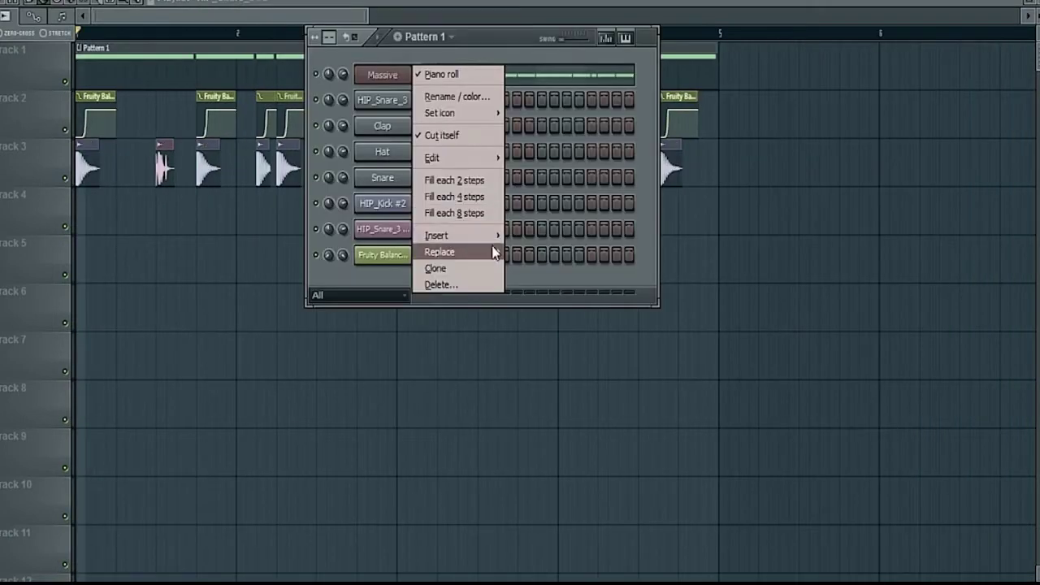
Insert a second Massive channel above the first and open its piano roll in a new Pattern 2.
{"action": "mouse_move", "coordinate": [479, 236]}
{"action": "left_click", "coordinate": [660, 2]}
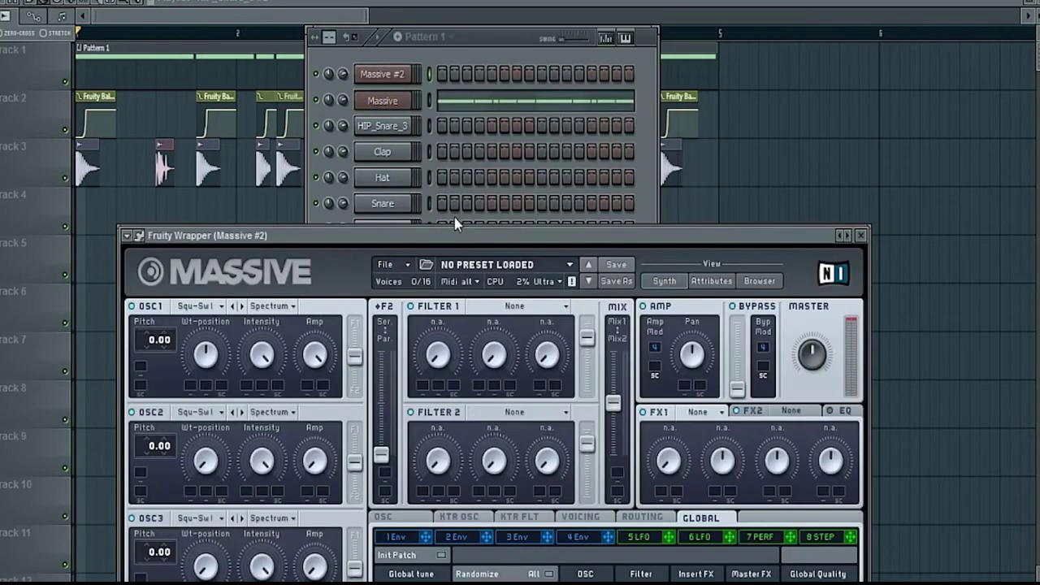
{"action": "left_click_drag", "start_coordinate": [449, 236], "coordinate": [523, 133]}
{"action": "left_click", "coordinate": [397, 39]}
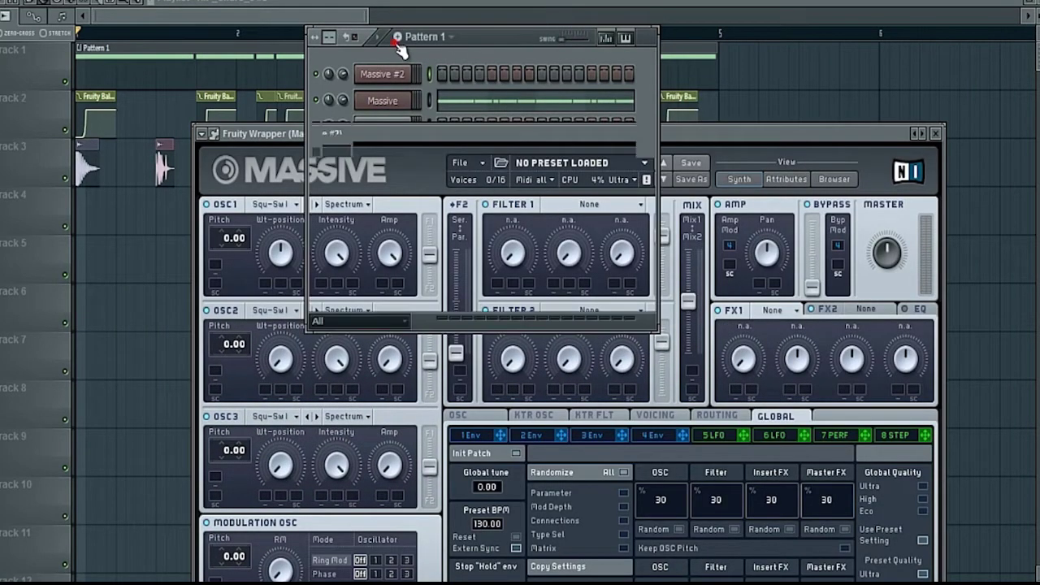
{"action": "key", "text": "Return"}
{"action": "left_click", "coordinate": [381, 79]}
{"action": "left_click_drag", "start_coordinate": [504, 142], "coordinate": [492, 15]}
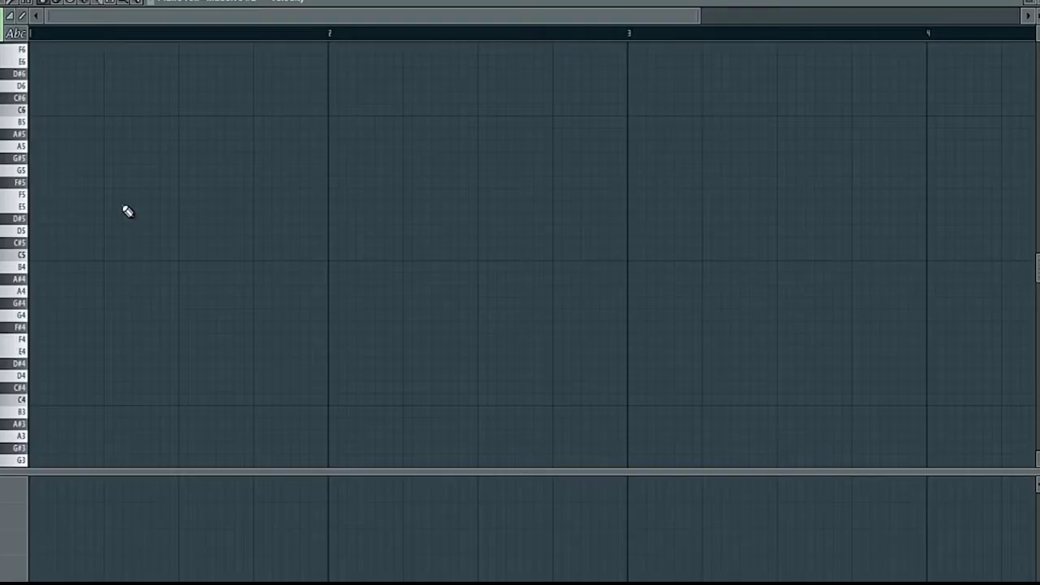
Draw a four-bar lead melody ending D3, D3, B2, A2 and a one-beat G#2, and place Pattern 2 at bar 1 of playlist track 5.
{"action": "left_click", "coordinate": [187, 346]}
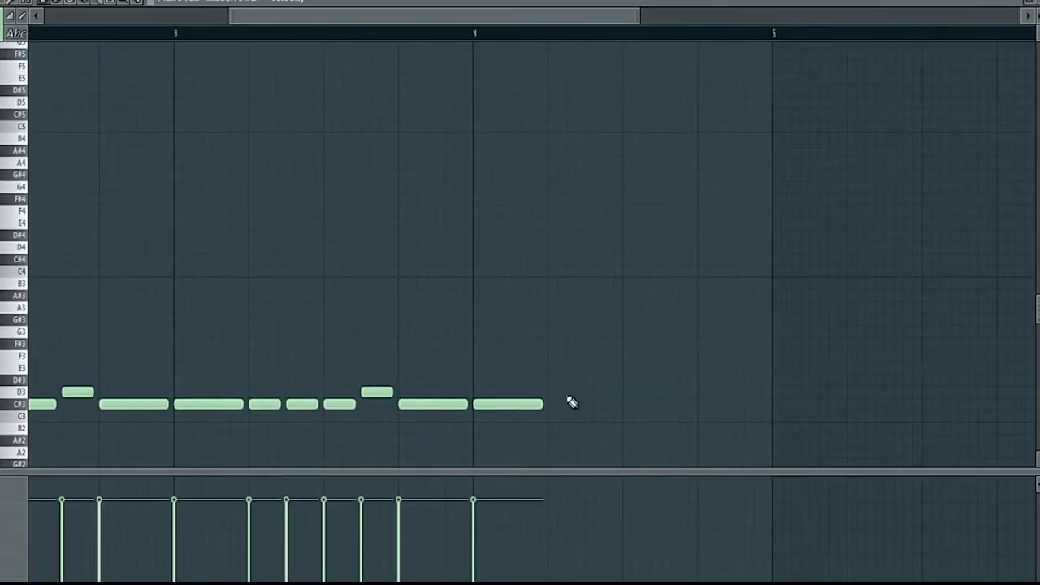
{"action": "left_click", "coordinate": [565, 393]}
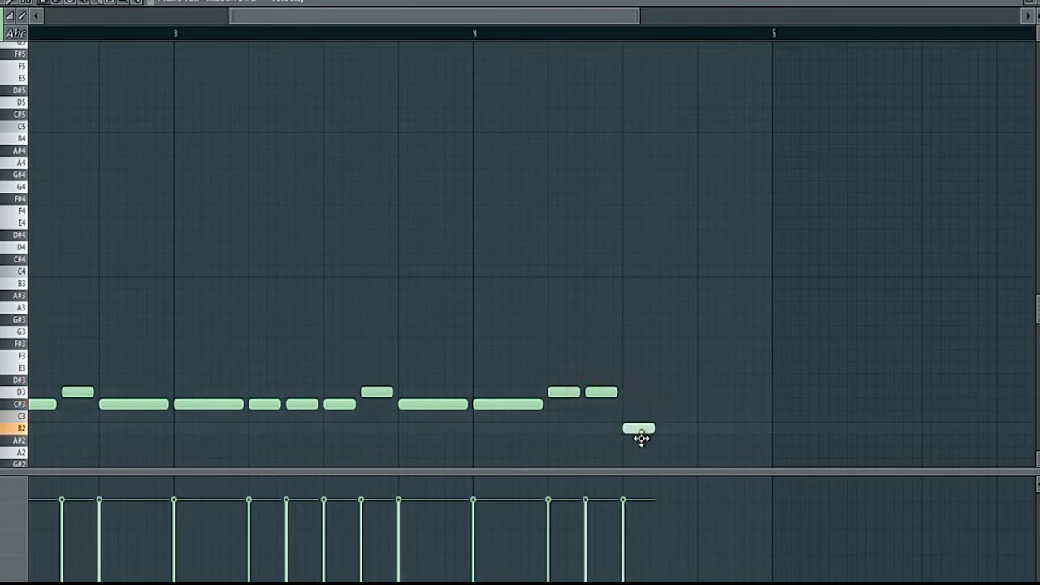
{"action": "left_click", "coordinate": [679, 453]}
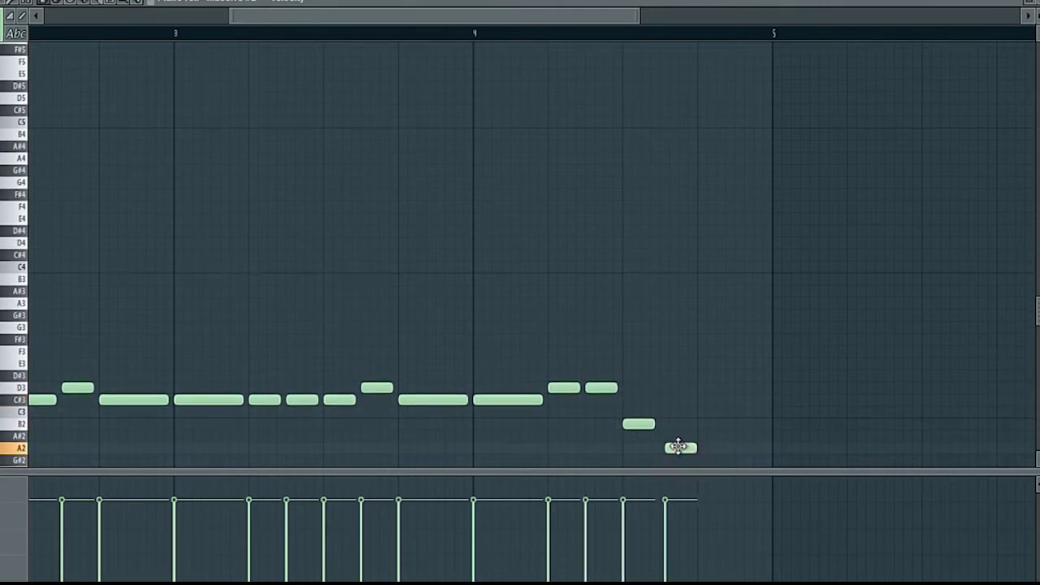
{"action": "left_click", "coordinate": [712, 462]}
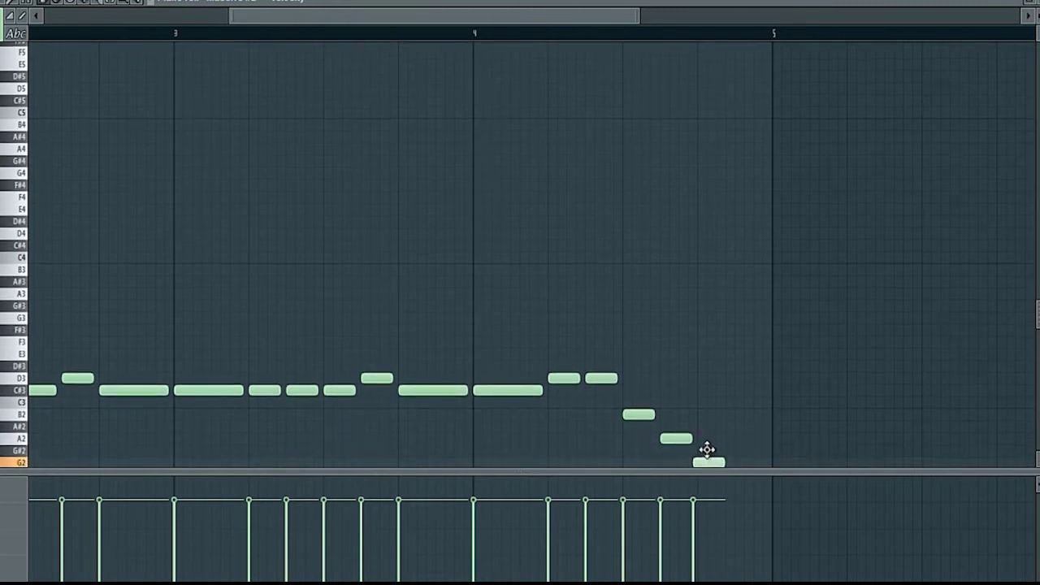
{"action": "left_click_drag", "start_coordinate": [731, 452], "coordinate": [768, 453]}
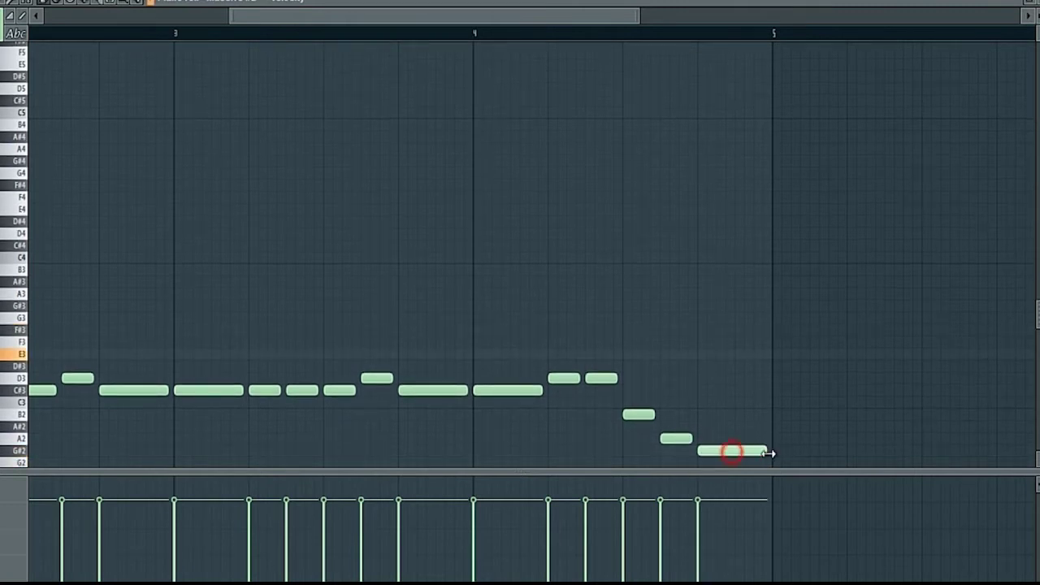
{"action": "key", "text": "space"}
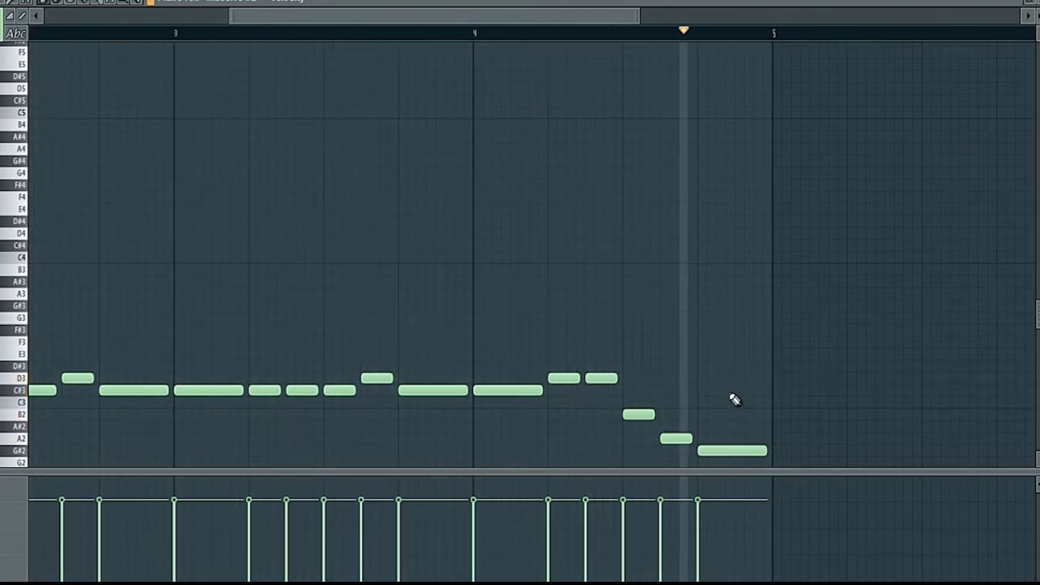
{"action": "key", "text": "F5"}
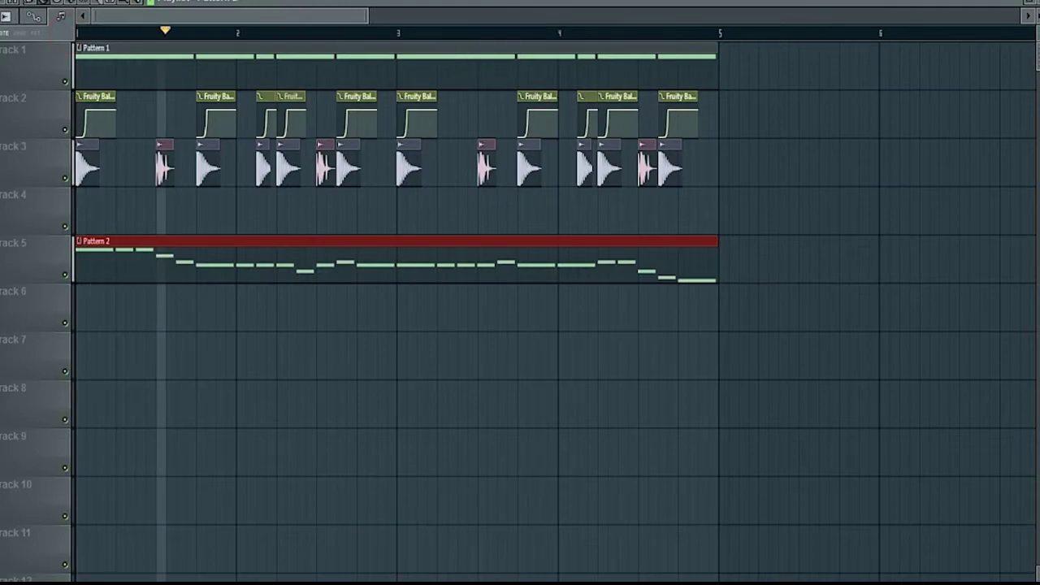
Route the Massive #2 channel to mixer insert 12 and rename that insert "lead".
{"action": "key", "text": "F6"}
{"action": "left_click", "coordinate": [399, 82]}
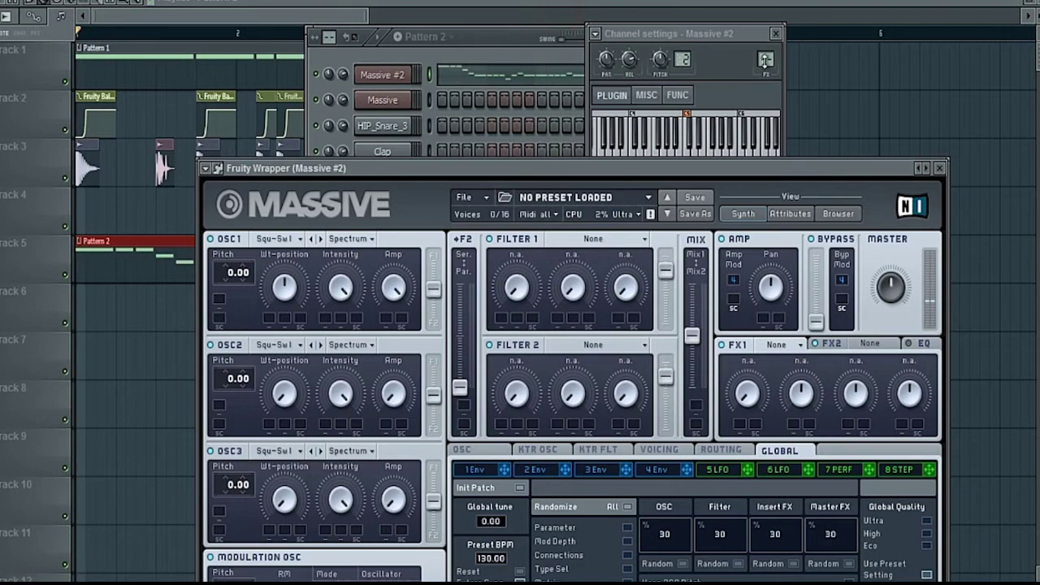
{"action": "left_click_drag", "start_coordinate": [765, 60], "coordinate": [764, 49]}
{"action": "key", "text": "F9"}
{"action": "right_click", "coordinate": [602, 203]}
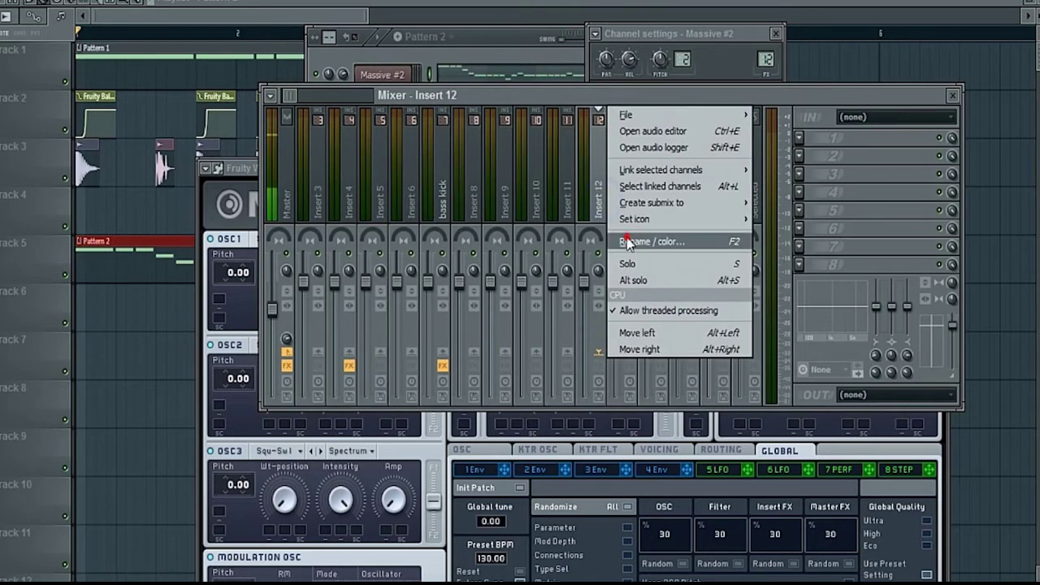
{"action": "left_click", "coordinate": [626, 236]}
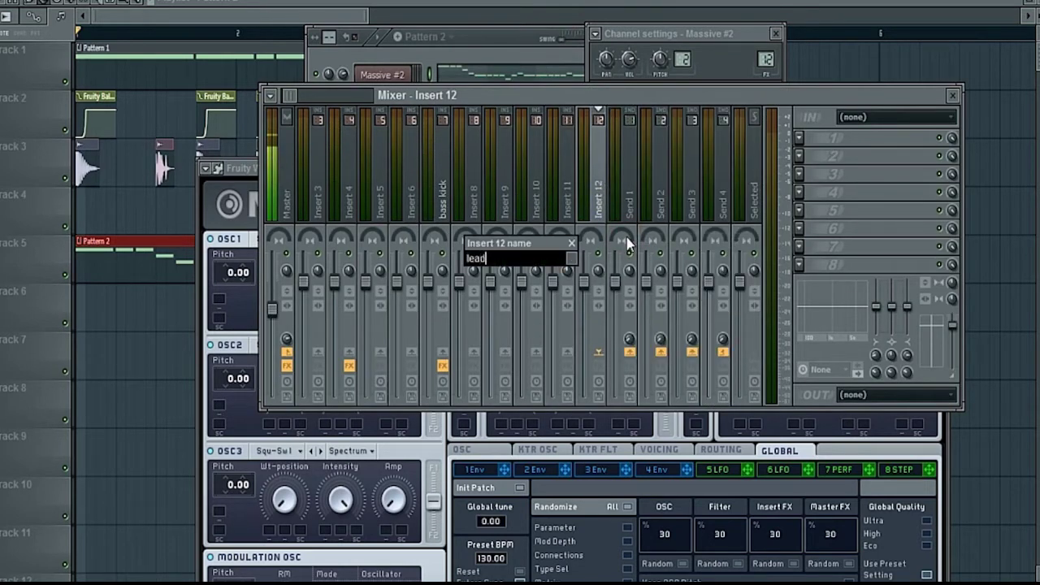
{"action": "key", "text": "Return"}
Rename mixer Insert 4, which holds Fruity Balance, as "sidechain".
{"action": "left_click", "coordinate": [288, 95]}
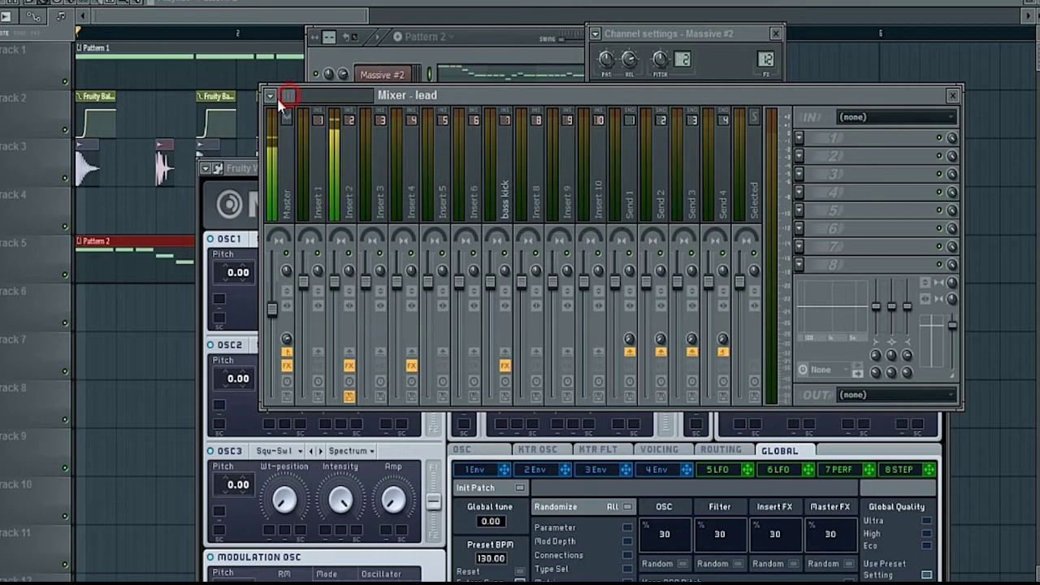
{"action": "right_click", "coordinate": [414, 360]}
{"action": "left_click", "coordinate": [406, 214]}
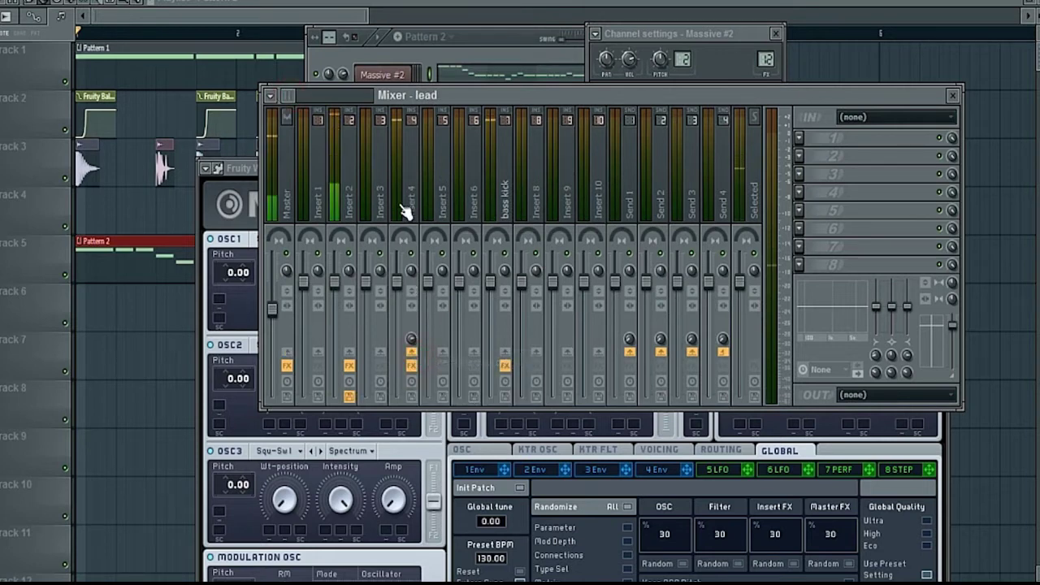
{"action": "right_click", "coordinate": [408, 210]}
{"action": "left_click", "coordinate": [450, 246]}
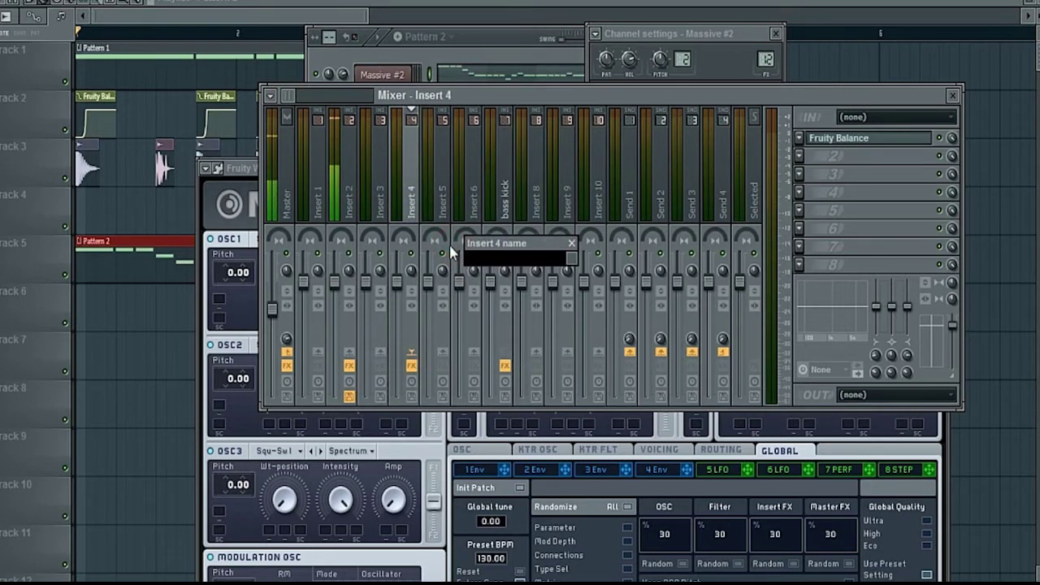
{"action": "type", "text": "sidechain"}
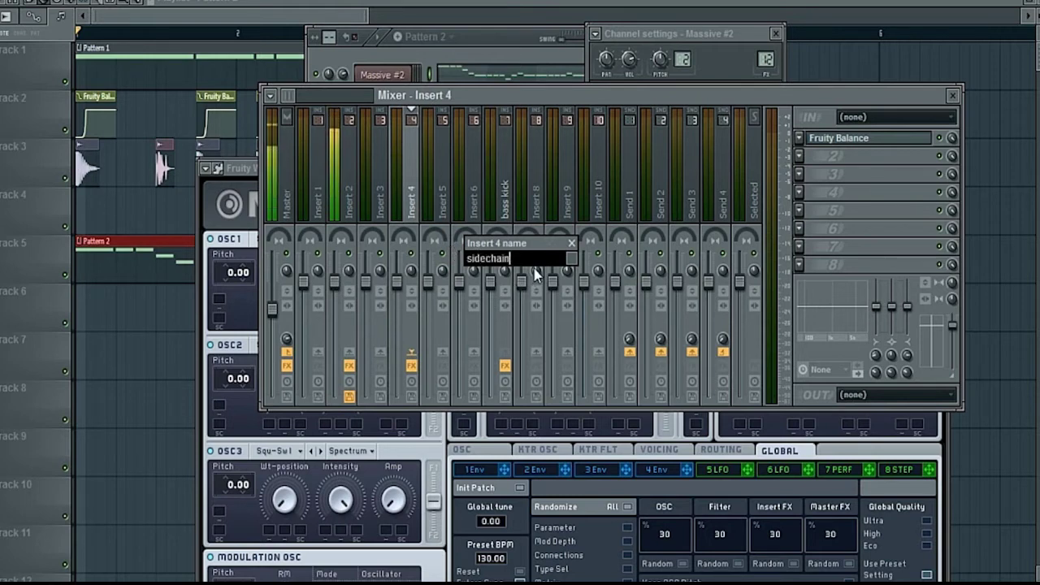
{"action": "key", "text": "Return"}
During playback, set OSC1 of Massive #2 to pitch 24.00, maximum Wt-position and Bend -/+ mode.
{"action": "key", "text": "space"}
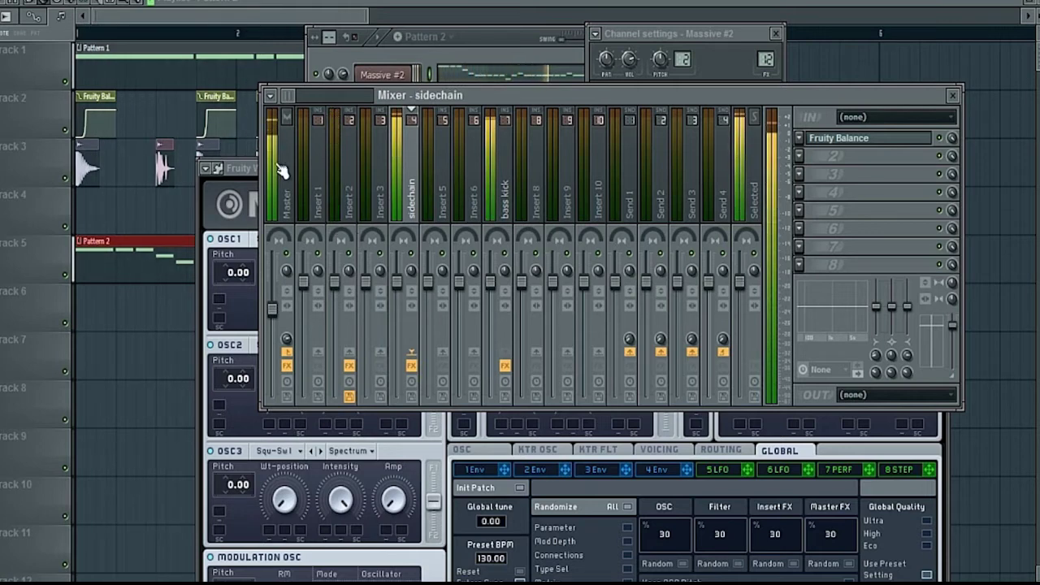
{"action": "left_click", "coordinate": [246, 169]}
{"action": "left_click_drag", "start_coordinate": [722, 175], "coordinate": [723, 77]}
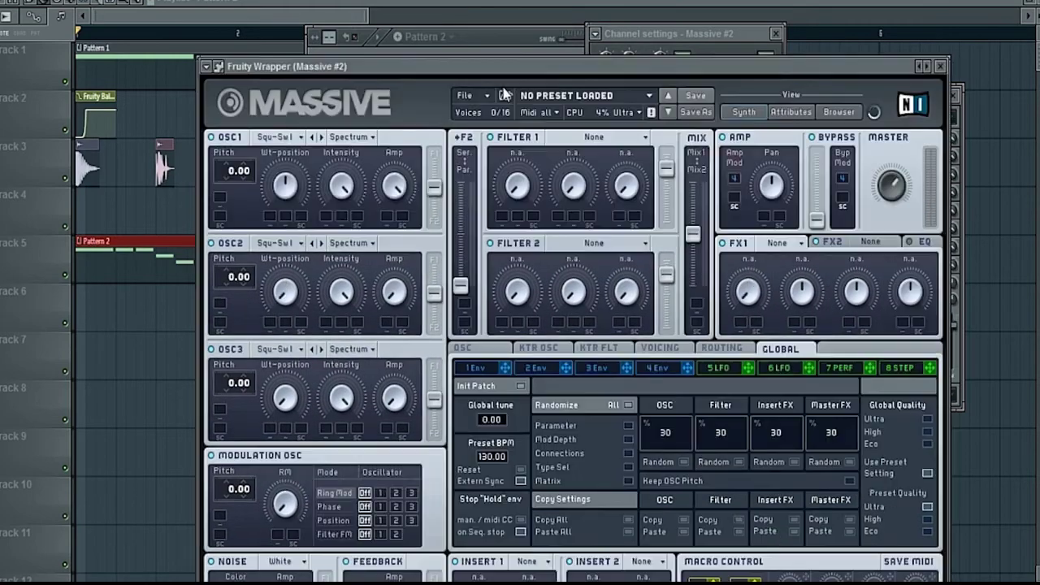
{"action": "left_click_drag", "start_coordinate": [238, 174], "coordinate": [236, 141]}
{"action": "left_click_drag", "start_coordinate": [102, 106], "coordinate": [103, 104]}
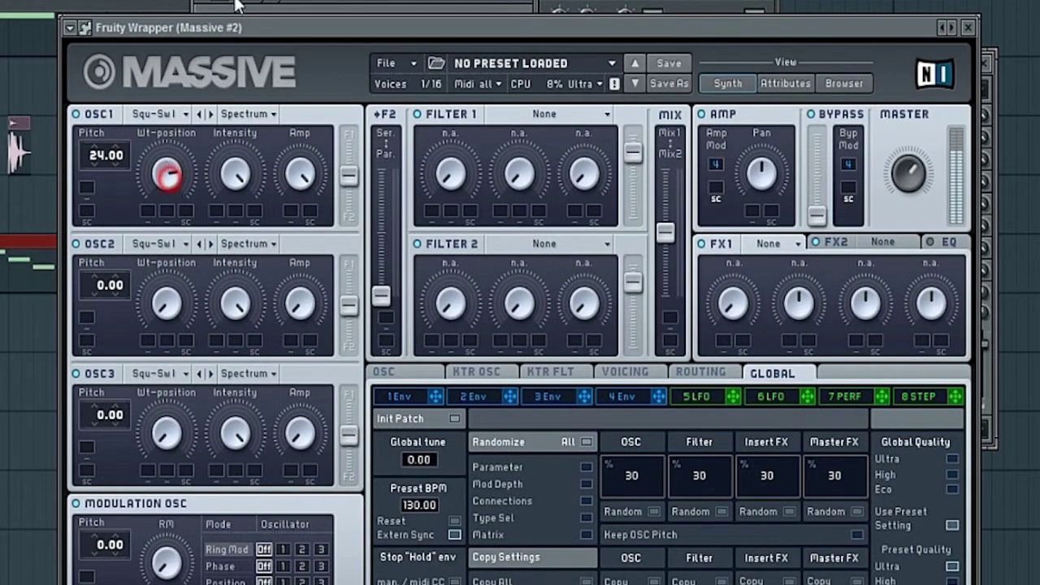
{"action": "left_click", "coordinate": [245, 113]}
{"action": "left_click", "coordinate": [253, 141]}
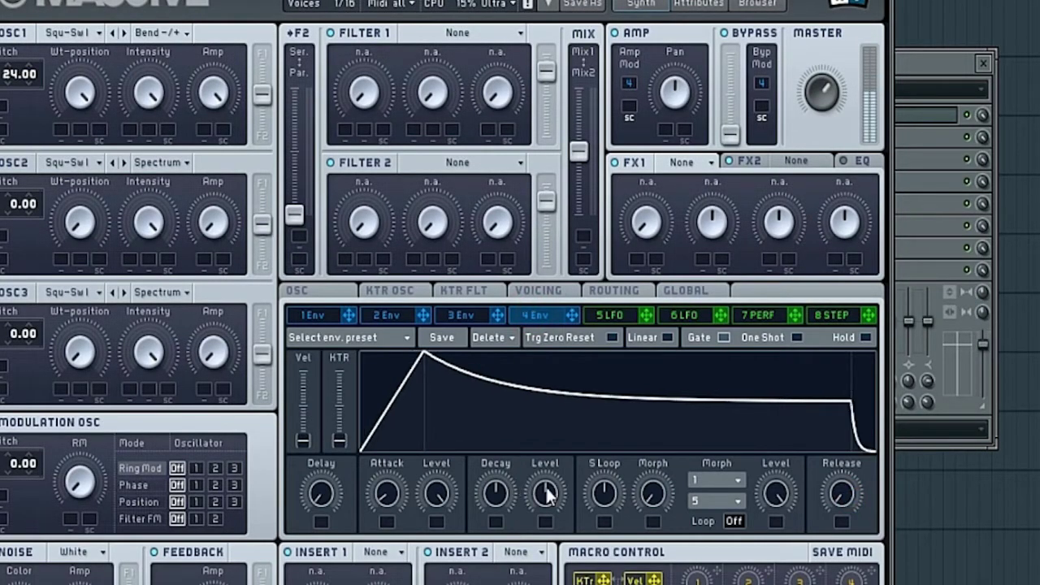
Lower envelope 4's decay Level to minimum and add white noise with maximum Color and Amp at the midpoint.
{"action": "left_click_drag", "start_coordinate": [546, 493], "coordinate": [499, 492]}
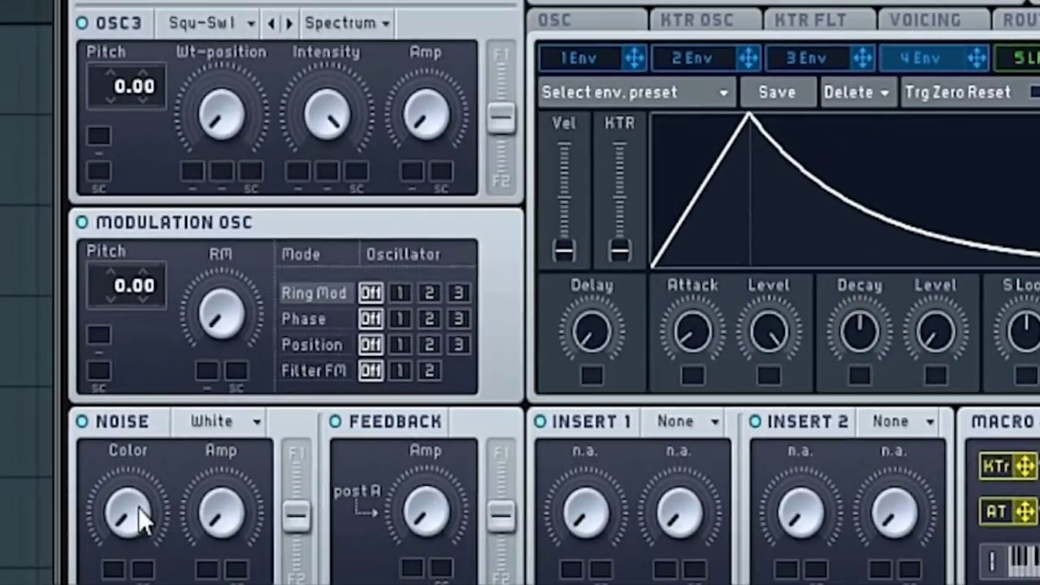
{"action": "left_click", "coordinate": [47, 579]}
{"action": "left_click_drag", "start_coordinate": [113, 575], "coordinate": [122, 536]}
{"action": "left_click", "coordinate": [221, 516]}
{"action": "left_click_drag", "start_coordinate": [252, 406], "coordinate": [309, 251]}
{"action": "left_click", "coordinate": [220, 499]}
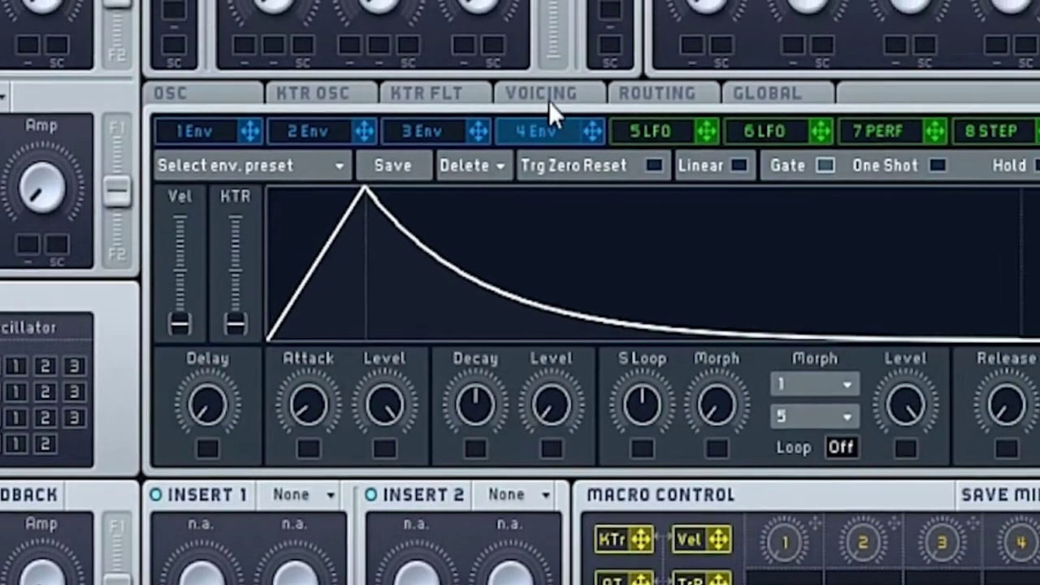
Set the lead's Unisono voices to 10 and enable the Pitch Cutoff unison spread with a slight amount.
{"action": "left_click", "coordinate": [928, 21]}
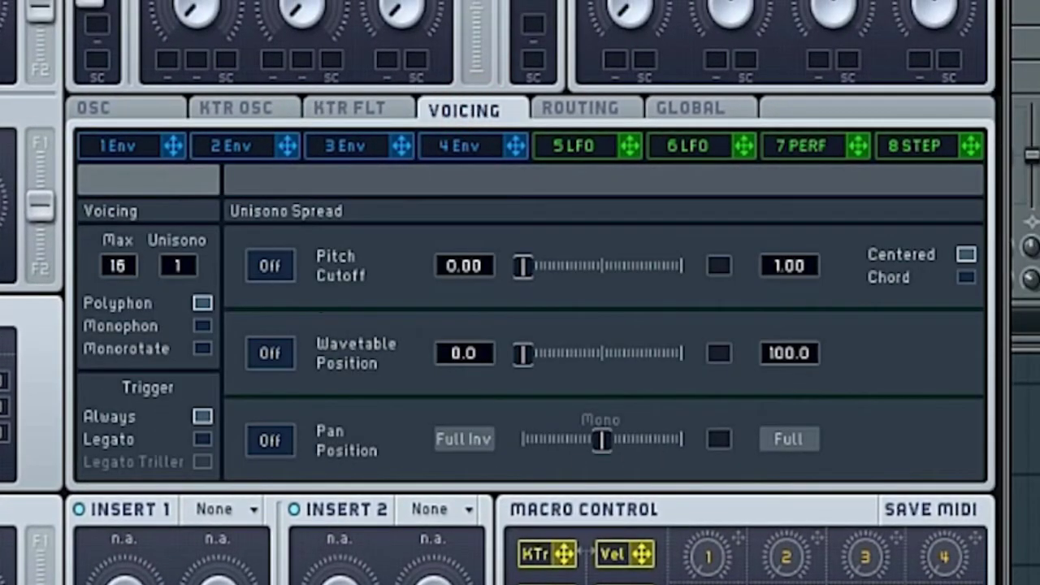
{"action": "left_click_drag", "start_coordinate": [185, 214], "coordinate": [193, 195]}
{"action": "left_click", "coordinate": [278, 265]}
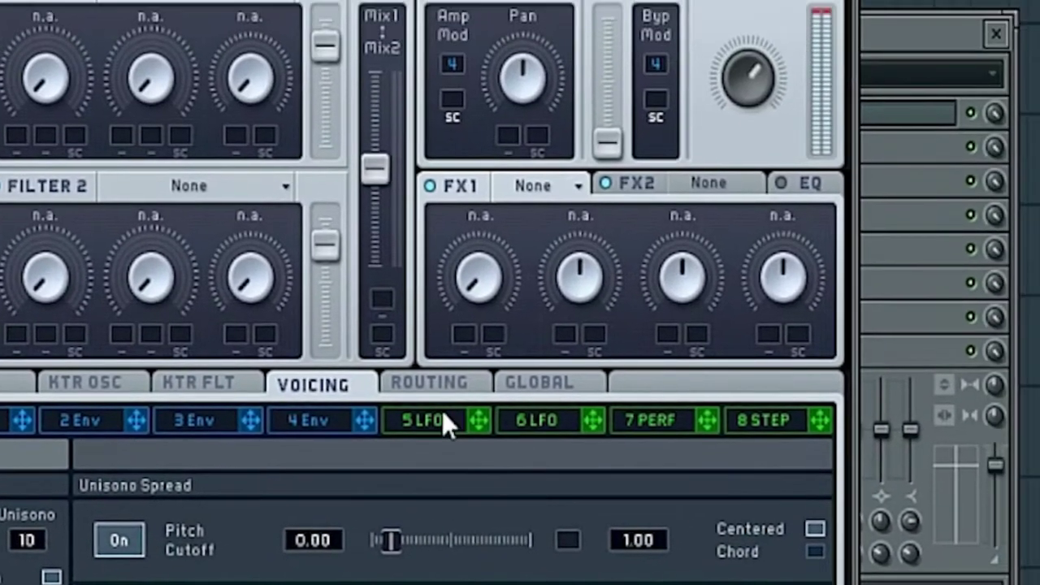
Load Reverb as FX1 with a slightly reduced Size and lower Massive's master volume.
{"action": "left_click", "coordinate": [491, 240]}
{"action": "left_click", "coordinate": [476, 240]}
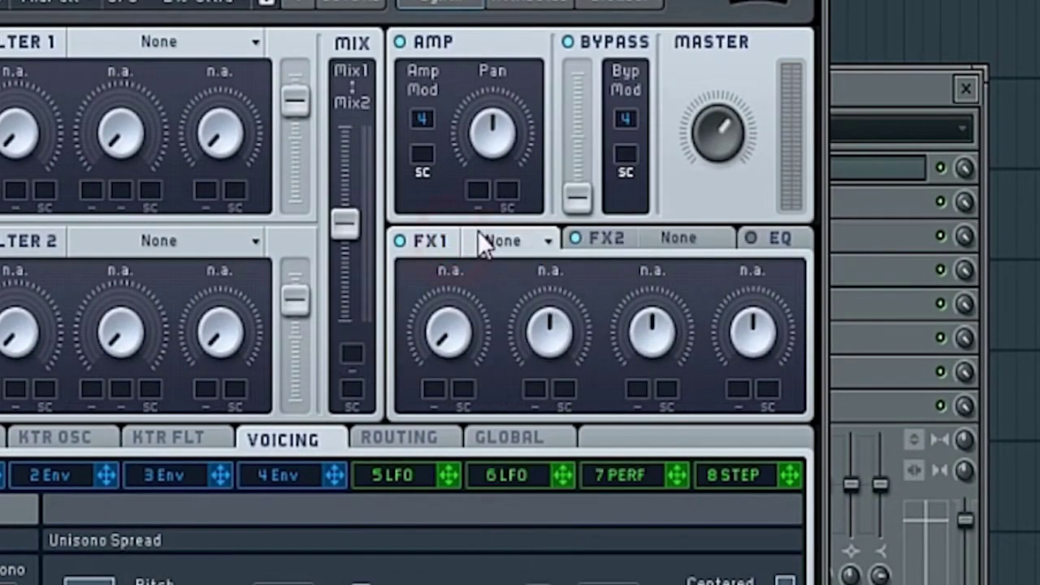
{"action": "left_click", "coordinate": [487, 239]}
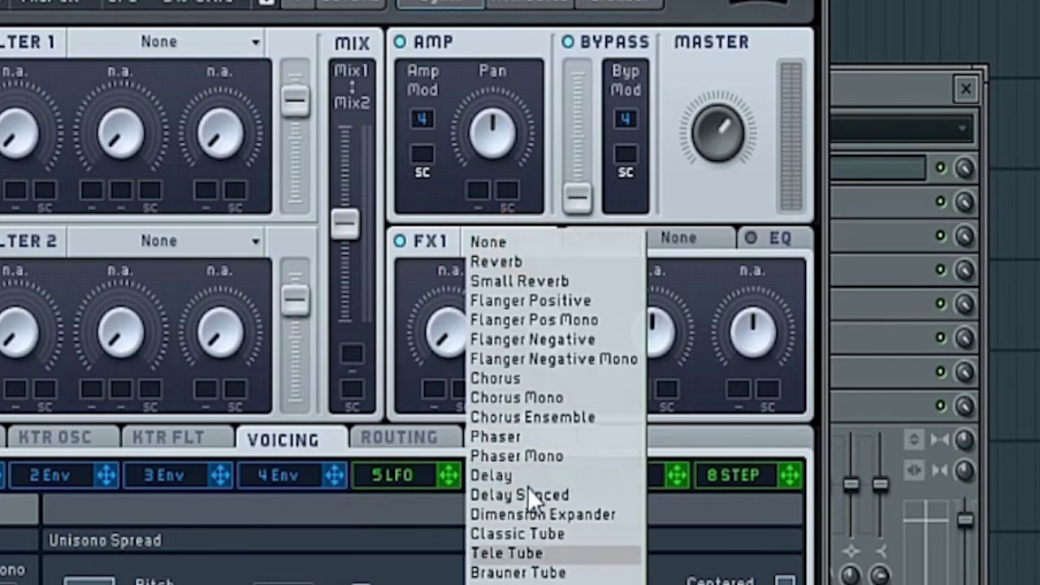
{"action": "left_click", "coordinate": [514, 265]}
{"action": "left_click_drag", "start_coordinate": [552, 333], "coordinate": [544, 363]}
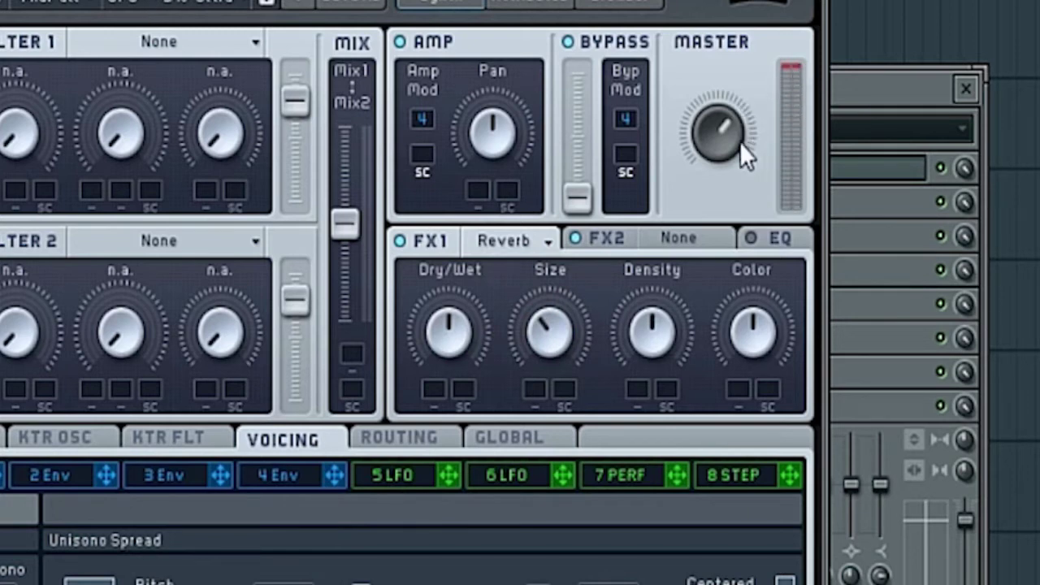
{"action": "double_click", "coordinate": [721, 115]}
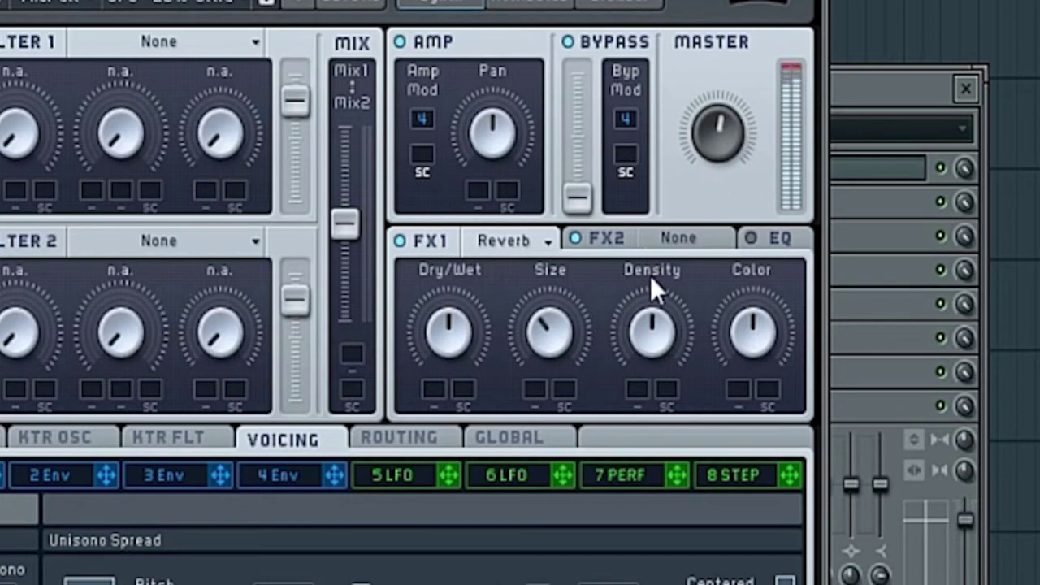
Load Dimension Expander as FX2 with Dry/Wet at the midpoint and a slightly reduced Size.
{"action": "left_click", "coordinate": [676, 237]}
{"action": "left_click", "coordinate": [679, 510]}
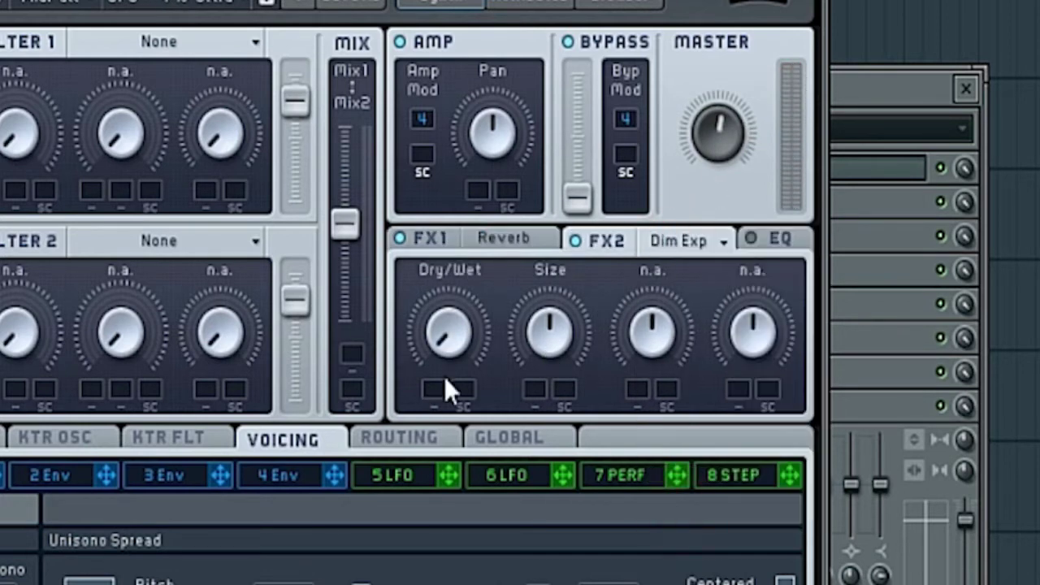
{"action": "left_click_drag", "start_coordinate": [542, 355], "coordinate": [542, 389]}
Lower Massive's master volume further and enable its EQ with a reduced Low Shelf and a raised High Shelf.
{"action": "left_click_drag", "start_coordinate": [737, 135], "coordinate": [725, 153]}
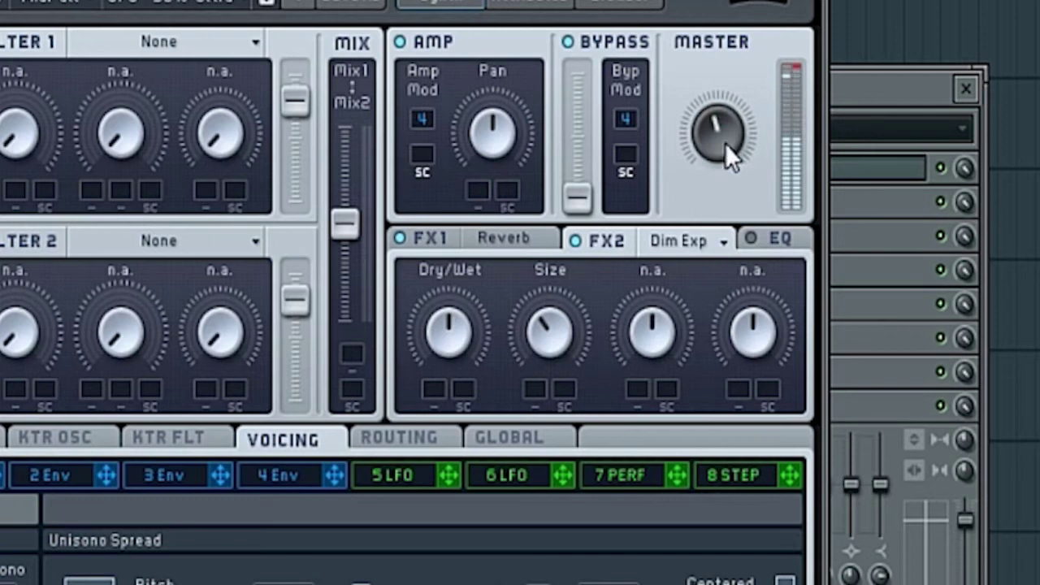
{"action": "left_click", "coordinate": [781, 242]}
{"action": "left_click_drag", "start_coordinate": [449, 328], "coordinate": [469, 342]}
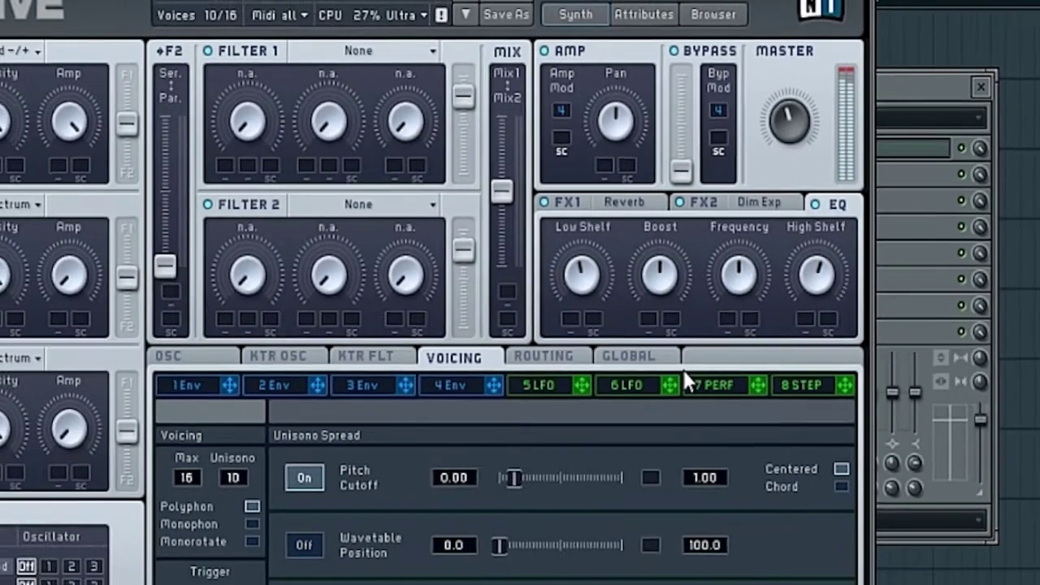
Insert Fruity Parametric EQ 2 on the lead mixer track, cutting the lows with band 1 and boosting the highs with band 7.
{"action": "key", "text": "F9"}
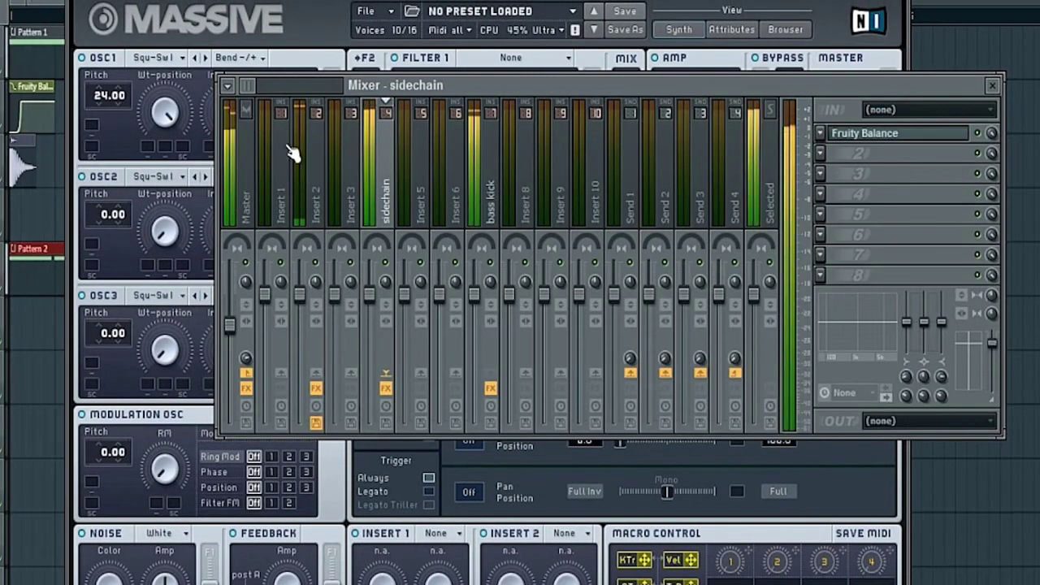
{"action": "left_click_drag", "start_coordinate": [246, 89], "coordinate": [256, 90]}
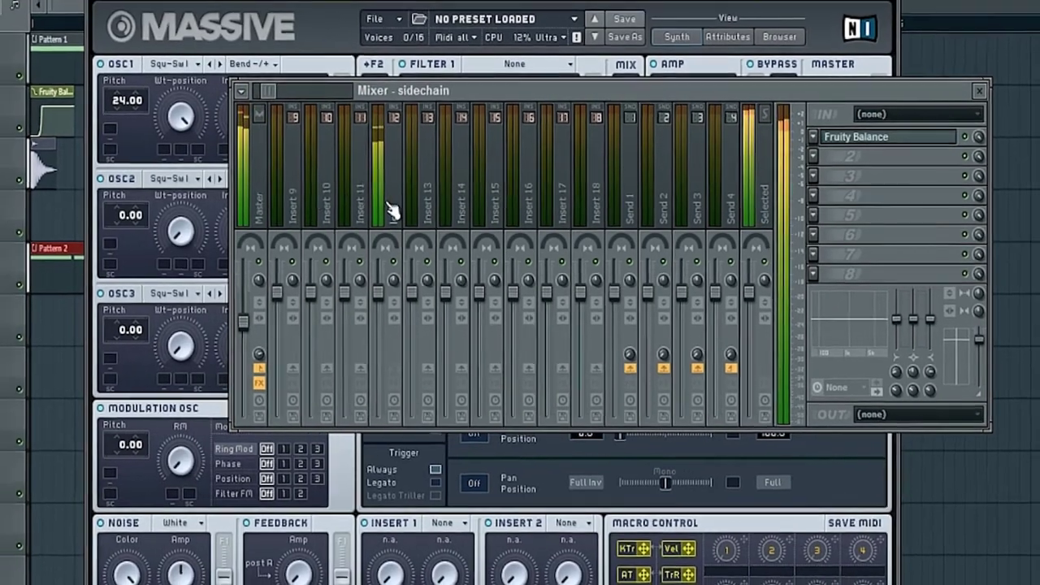
{"action": "left_click", "coordinate": [382, 203]}
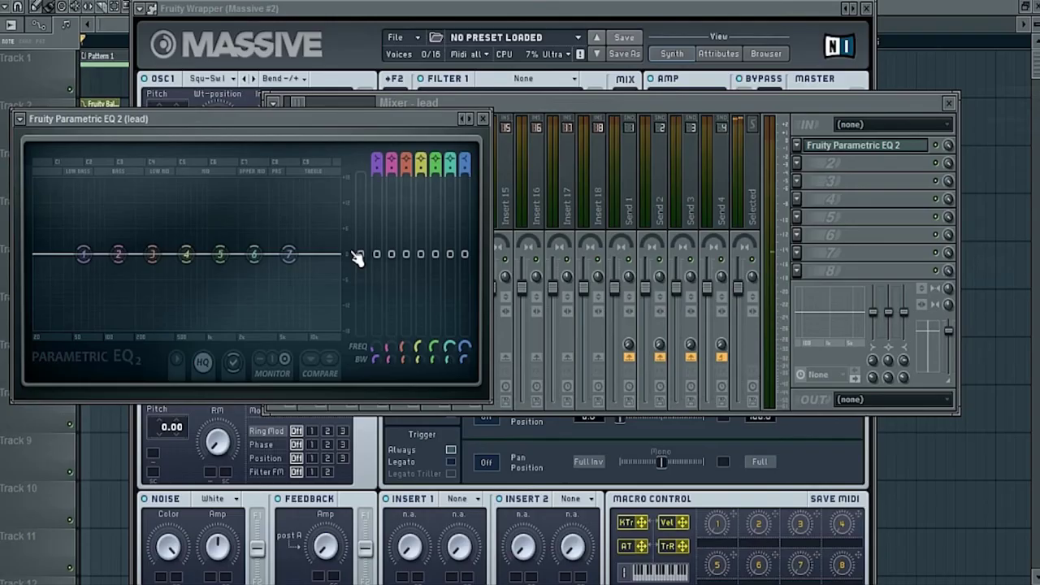
{"action": "key", "text": "space"}
{"action": "left_click_drag", "start_coordinate": [101, 270], "coordinate": [187, 259]}
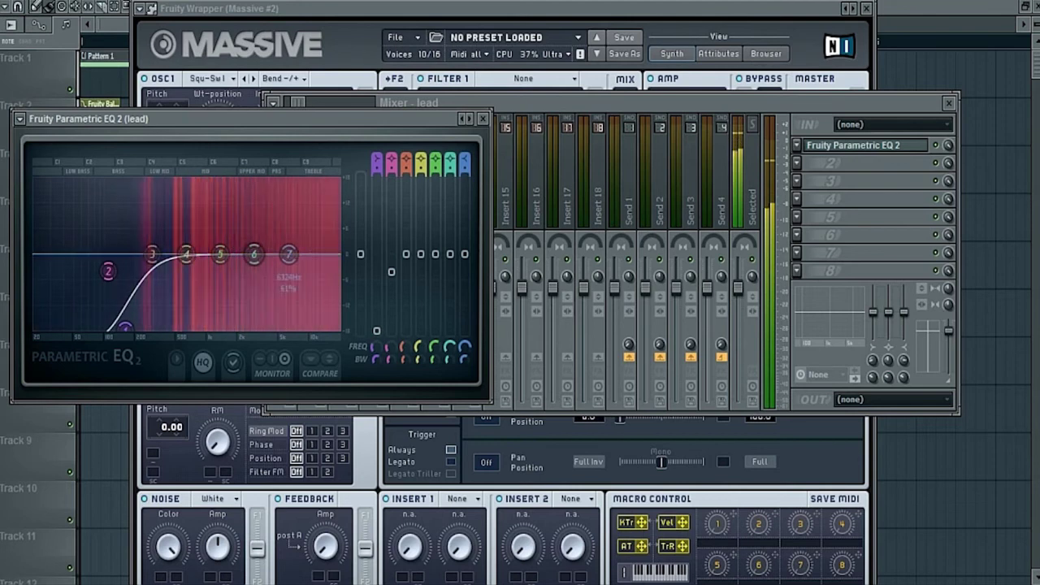
{"action": "left_click_drag", "start_coordinate": [288, 254], "coordinate": [300, 237]}
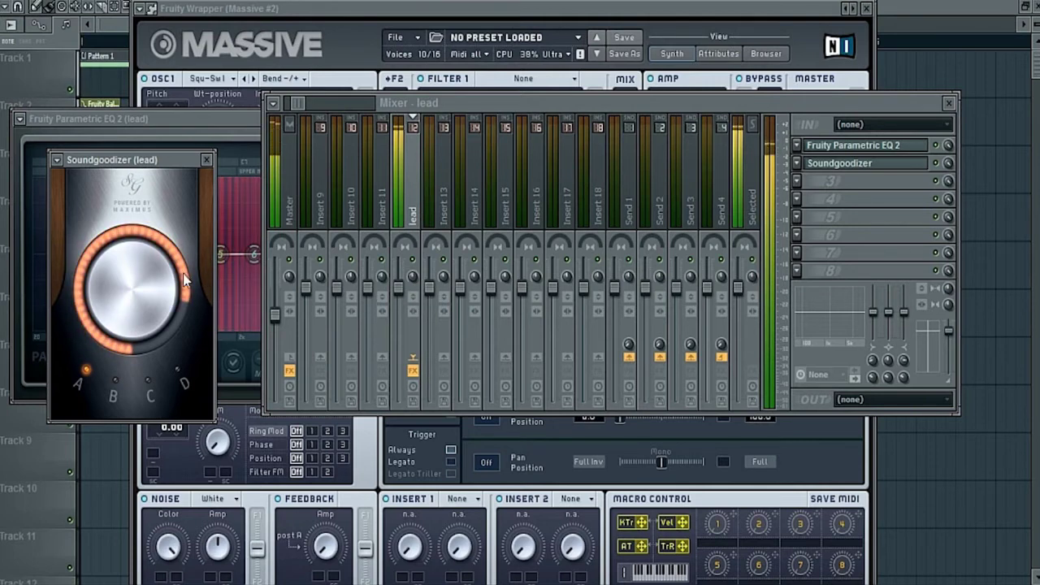
Lower the lead track's fader and add Soundgoodizer plus Fruity Reeverb 2 with raised ER and Wet levels.
{"action": "left_click_drag", "start_coordinate": [398, 287], "coordinate": [398, 315]}
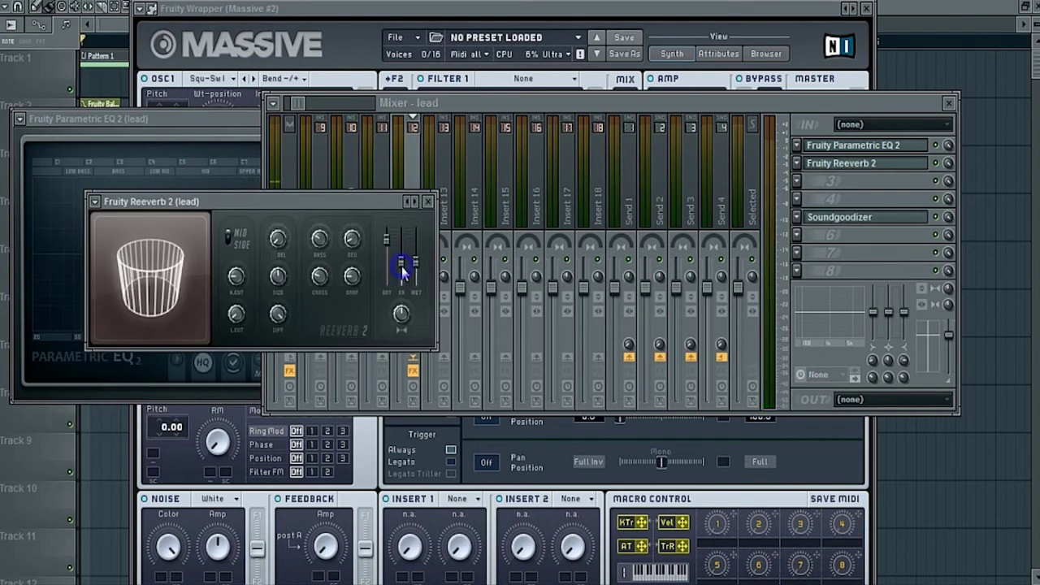
{"action": "right_click", "coordinate": [402, 265]}
{"action": "key", "text": "Escape"}
{"action": "left_click_drag", "start_coordinate": [416, 260], "coordinate": [416, 242]}
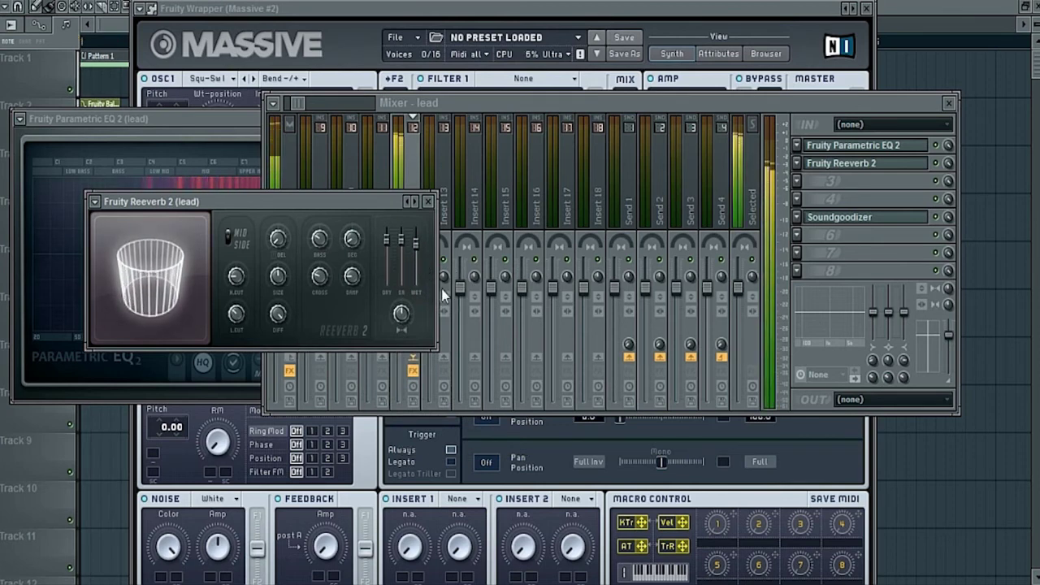
Add a second Fruity Parametric EQ 2 in slot 6 of the lead track, cutting the lows and boosting the upper mids.
{"action": "left_click", "coordinate": [866, 235]}
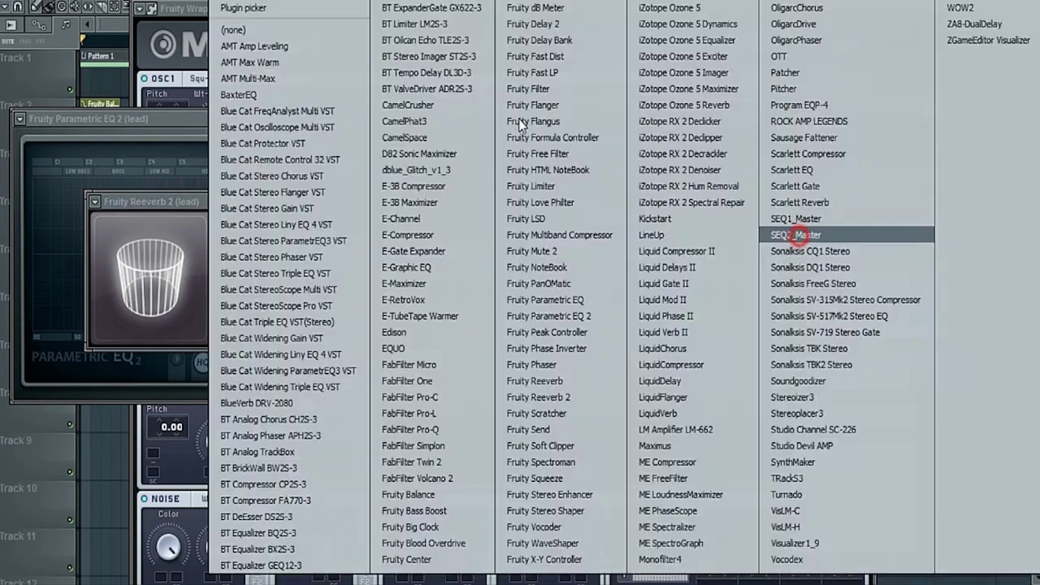
{"action": "left_click", "coordinate": [245, 7]}
{"action": "left_click", "coordinate": [800, 200]}
{"action": "left_click_drag", "start_coordinate": [340, 326], "coordinate": [381, 206]}
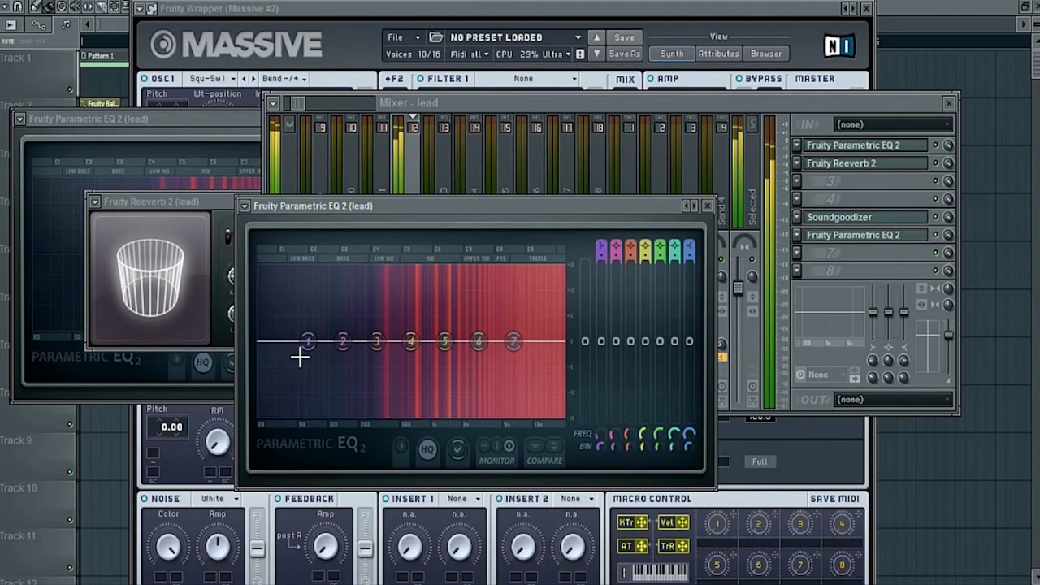
{"action": "left_click_drag", "start_coordinate": [308, 342], "coordinate": [338, 418]}
{"action": "left_click_drag", "start_coordinate": [440, 346], "coordinate": [469, 323]}
{"action": "left_click", "coordinate": [899, 79]}
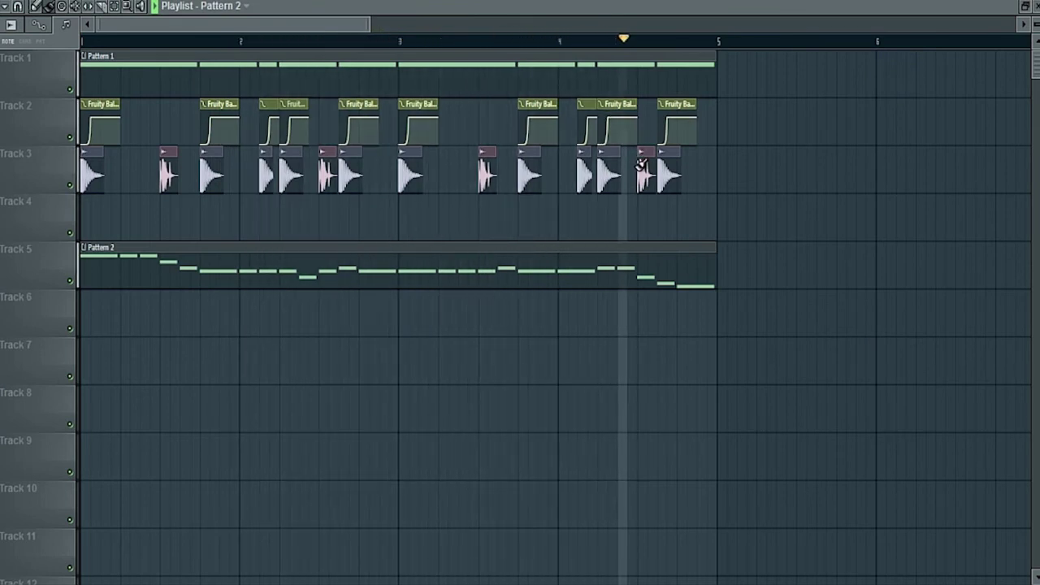
Stop playback and duplicate all playlist clips of bars 1 to 4 into bars 5 to 8.
{"action": "key", "text": "space"}
{"action": "left_click_drag", "start_coordinate": [822, 75], "coordinate": [4, 487]}
{"action": "left_click_drag", "start_coordinate": [2, 559], "coordinate": [10, 566]}
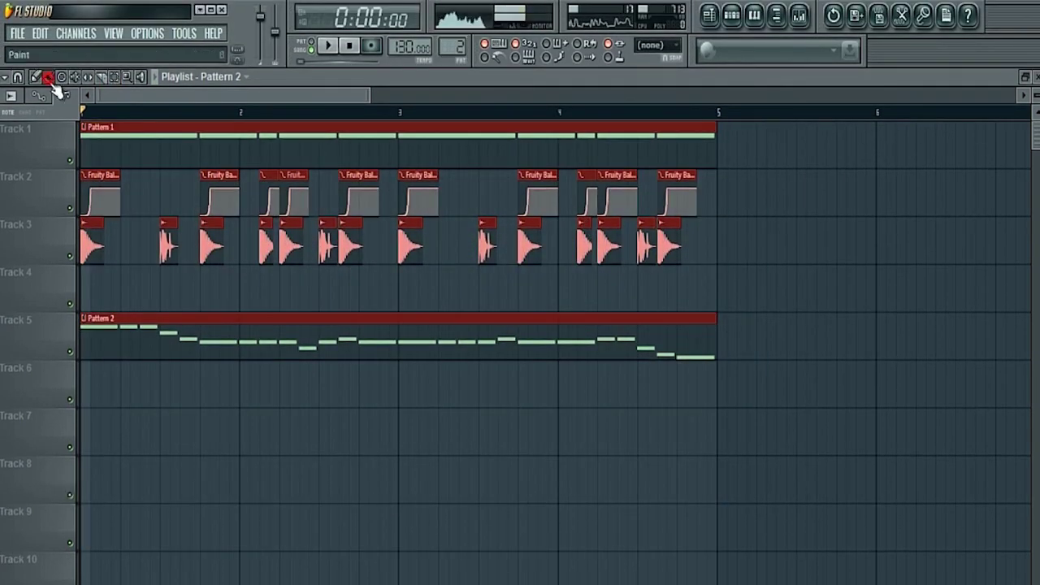
{"action": "key", "text": "ctrl+b"}
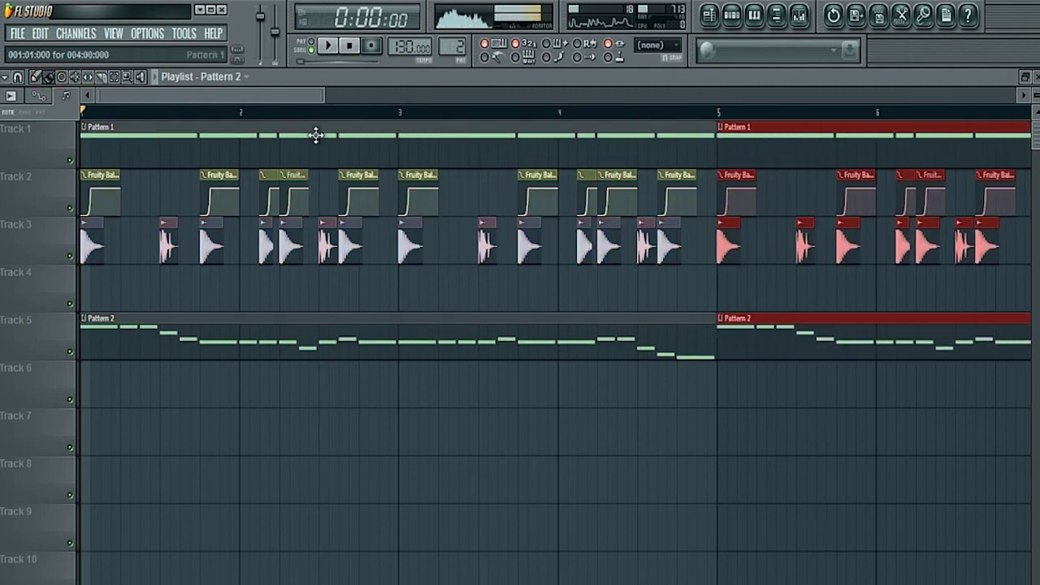
{"action": "left_click_drag", "start_coordinate": [323, 96], "coordinate": [640, 95]}
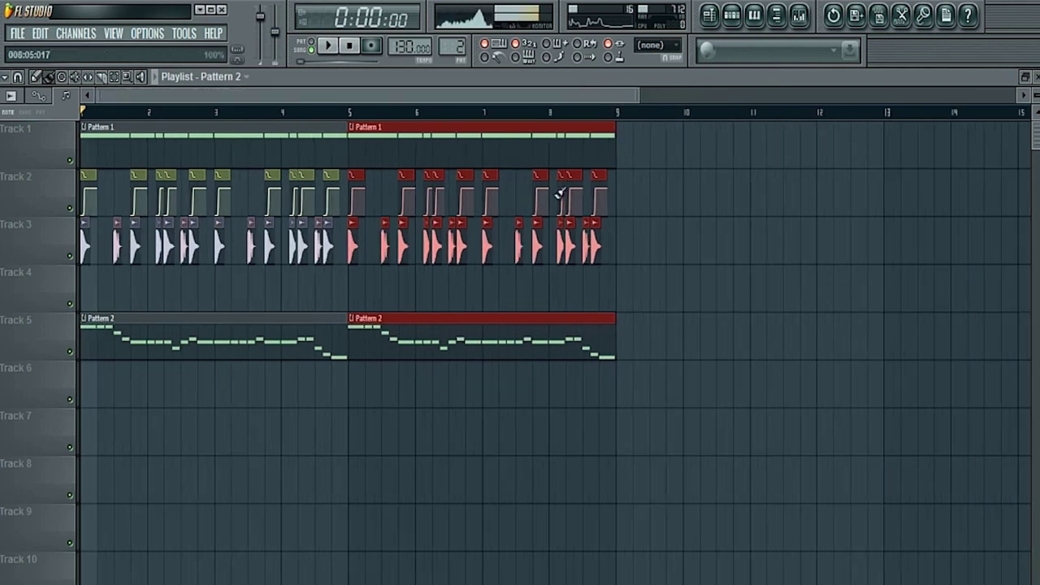
Open the mixer.
{"action": "key", "text": "F9"}
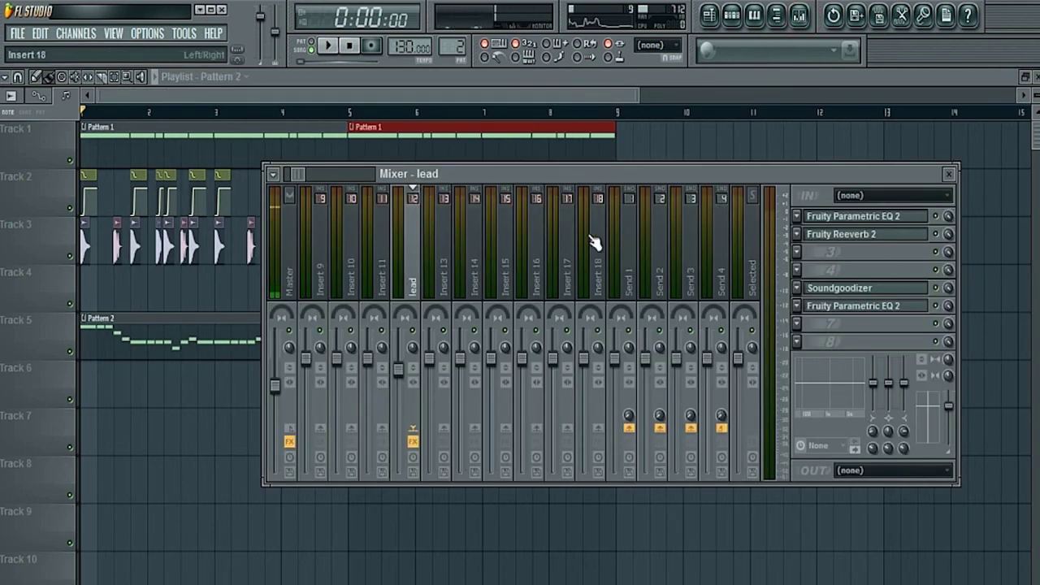